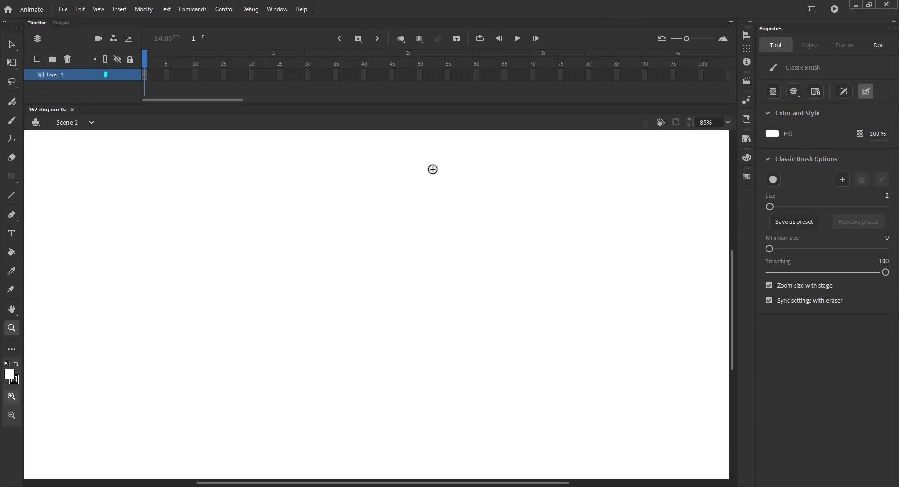
# With a grey brush at size 5, sketch the dog's round skull with its horizontal guide line and save the file.
pyautogui.click(768, 135)
pyautogui.click(604, 187)
pyautogui.moveTo(353, 201)
pyautogui.mouseDown()
pyautogui.moveTo(395, 241)
pyautogui.moveTo(299, 245)
pyautogui.moveTo(313, 293)
pyautogui.mouseUp()
pyautogui.moveTo(378, 222); pyautogui.dragTo(378, 286)
pyautogui.moveTo(302, 244)
pyautogui.mouseDown()
pyautogui.moveTo(347, 300)
pyautogui.moveTo(368, 298)
pyautogui.moveTo(391, 243)
pyautogui.mouseUp()
pyautogui.hotkey('ctrl', 's')
# Sketch the dog's muzzle extending forward from the skull and add the eye with its brow line.
pyautogui.moveTo(302, 258)
pyautogui.mouseDown()
pyautogui.moveTo(441, 255)
pyautogui.moveTo(413, 249)
pyautogui.moveTo(425, 250)
pyautogui.moveTo(450, 271)
pyautogui.moveTo(414, 296)
pyautogui.moveTo(353, 301)
pyautogui.moveTo(442, 292)
pyautogui.mouseUp()
pyautogui.moveTo(447, 261)
pyautogui.mouseDown()
pyautogui.moveTo(453, 252)
pyautogui.moveTo(445, 277)
pyautogui.moveTo(423, 294)
pyautogui.mouseUp()
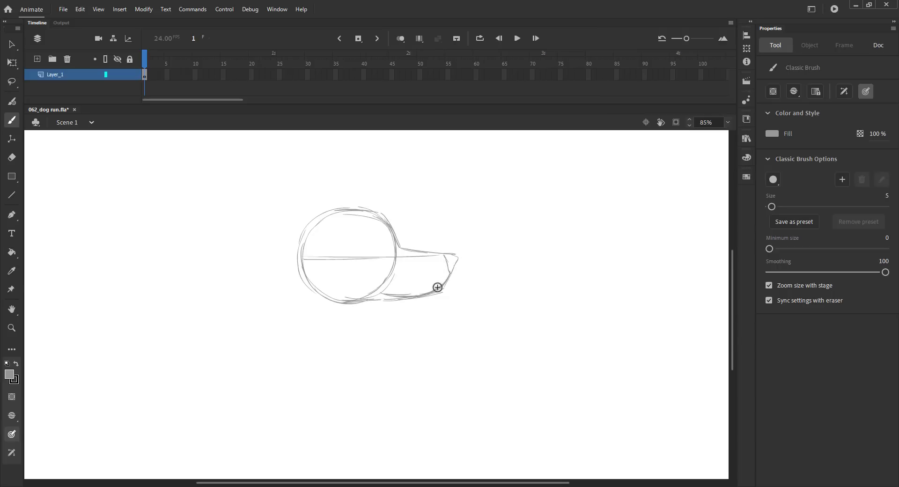
pyautogui.moveTo(352, 231)
pyautogui.mouseDown()
pyautogui.moveTo(368, 217)
pyautogui.moveTo(378, 256)
pyautogui.mouseUp()
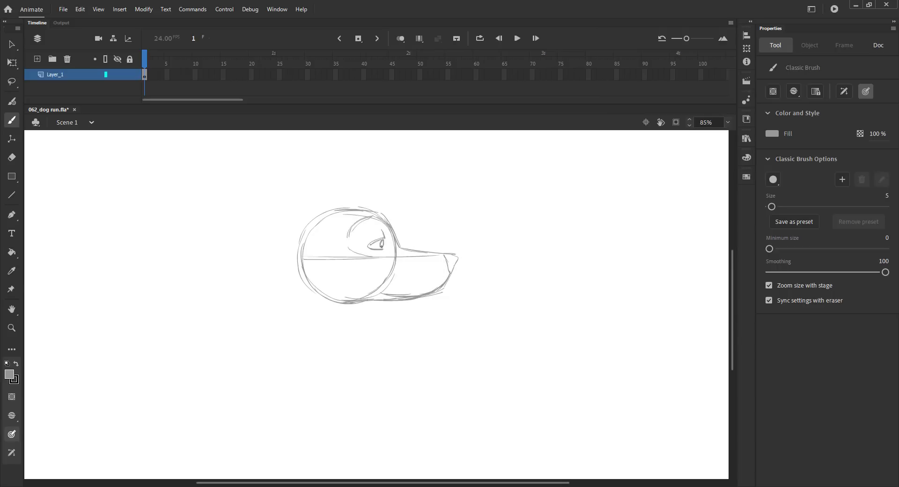
# Group the whole head sketch, scale it down and place it toward the upper right of the stage.
pyautogui.hotkey('ctrl', 'a')
pyautogui.hotkey('ctrl', 'g')
pyautogui.press('q')
pyautogui.moveTo(564, 227); pyautogui.dragTo(554, 237)
# Sketch the long curved spine line behind the head and the upper and lower neck lines, undoing the last stray stroke.
pyautogui.moveTo(501, 258)
pyautogui.mouseDown()
pyautogui.moveTo(526, 239)
pyautogui.moveTo(262, 315)
pyautogui.mouseUp()
pyautogui.hotkey('ctrl', 's')
pyautogui.press('b')
pyautogui.moveTo(485, 219); pyautogui.dragTo(439, 257)
pyautogui.moveTo(504, 272); pyautogui.dragTo(475, 286)
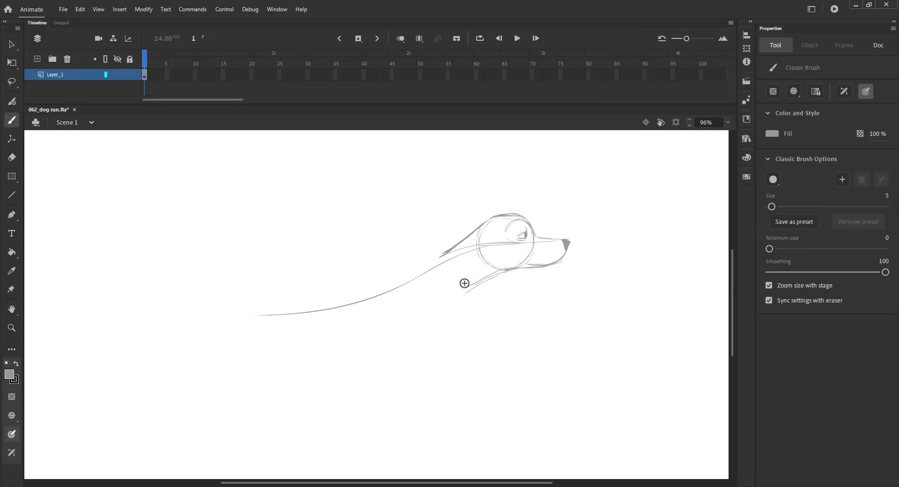
pyautogui.hotkey('ctrl', 'z')
# With brush size 3, sketch the shoulder and chest lines and the near front leg reaching forward, and save.
pyautogui.moveTo(415, 259)
pyautogui.mouseDown()
pyautogui.moveTo(440, 253)
pyautogui.moveTo(455, 292)
pyautogui.moveTo(408, 298)
pyautogui.mouseUp()
pyautogui.moveTo(412, 305); pyautogui.dragTo(416, 322)
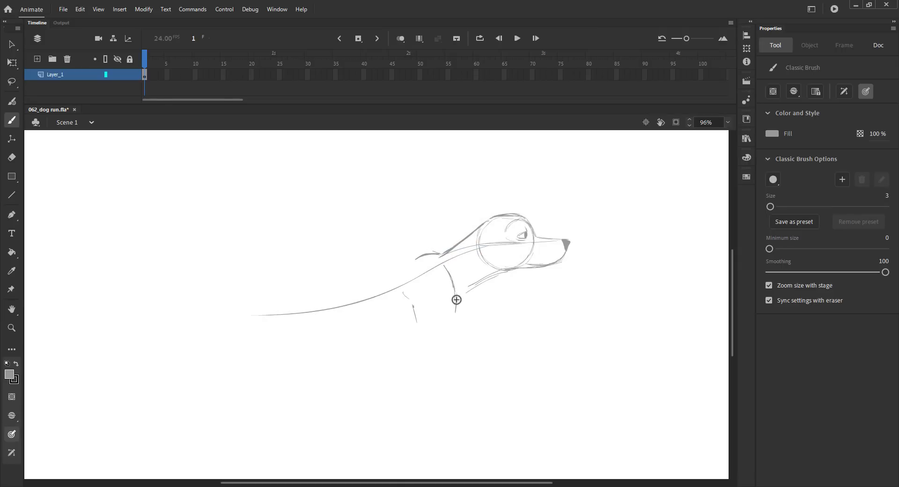
pyautogui.moveTo(491, 312); pyautogui.dragTo(513, 322)
pyautogui.moveTo(415, 315)
pyautogui.mouseDown()
pyautogui.moveTo(423, 327)
pyautogui.moveTo(521, 336)
pyautogui.moveTo(503, 329)
pyautogui.moveTo(522, 341)
pyautogui.mouseUp()
pyautogui.hotkey('ctrl', 's')
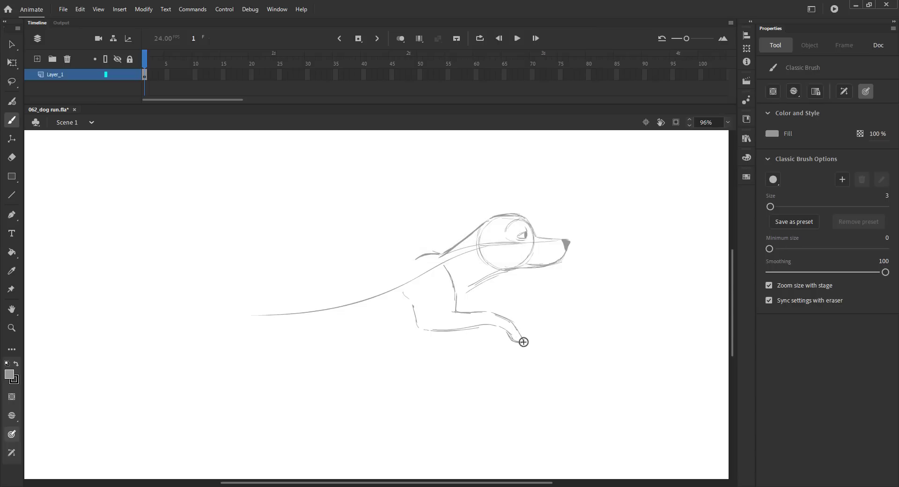
# Sketch the belly, back and rump outlines and begin the far front leg beneath the near one.
pyautogui.moveTo(461, 301); pyautogui.dragTo(399, 324)
pyautogui.moveTo(342, 322); pyautogui.dragTo(419, 323)
pyautogui.moveTo(410, 260)
pyautogui.mouseDown()
pyautogui.moveTo(330, 268)
pyautogui.moveTo(272, 296)
pyautogui.mouseUp()
pyautogui.moveTo(315, 267); pyautogui.dragTo(262, 308)
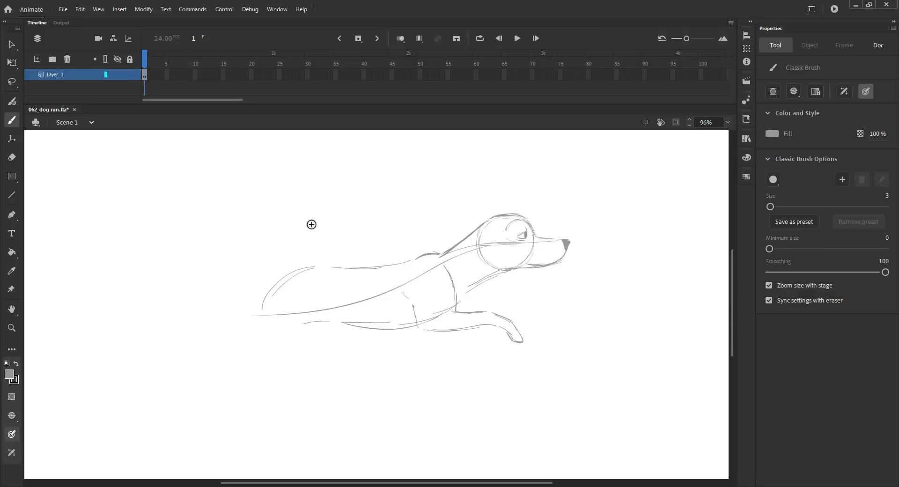
pyautogui.moveTo(399, 263); pyautogui.dragTo(346, 271)
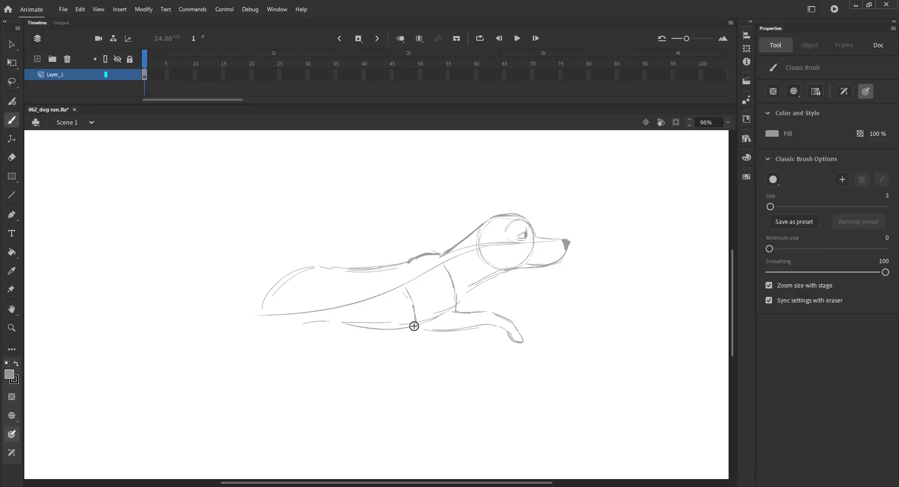
pyautogui.moveTo(438, 331); pyautogui.dragTo(487, 344)
# Sketch the near hind leg from thigh to paw and add two swept-back ears on the head.
pyautogui.moveTo(331, 288); pyautogui.dragTo(338, 336)
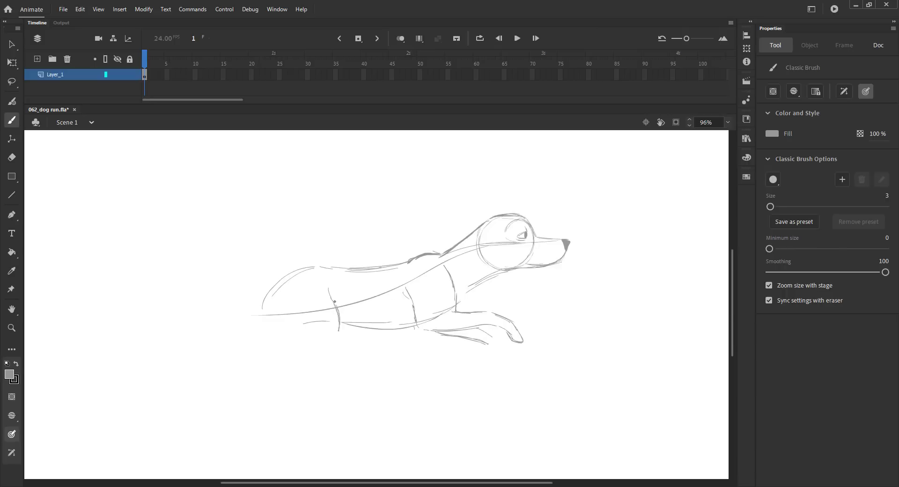
pyautogui.moveTo(263, 304); pyautogui.dragTo(291, 358)
pyautogui.hotkey('ctrl', 'z')
pyautogui.moveTo(297, 361)
pyautogui.mouseDown()
pyautogui.moveTo(291, 382)
pyautogui.moveTo(313, 404)
pyautogui.mouseUp()
pyautogui.moveTo(292, 384); pyautogui.dragTo(320, 412)
pyautogui.moveTo(331, 360)
pyautogui.mouseDown()
pyautogui.moveTo(319, 376)
pyautogui.moveTo(329, 419)
pyautogui.mouseUp()
pyautogui.moveTo(328, 405); pyautogui.dragTo(350, 419)
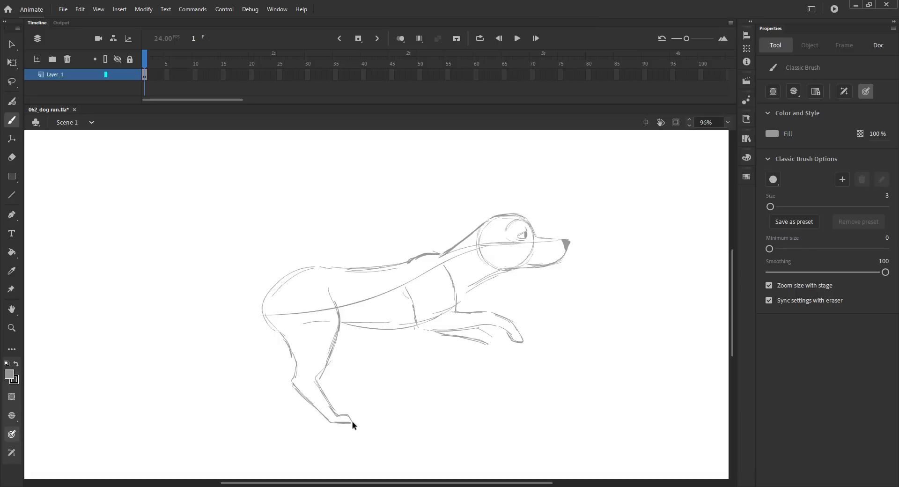
pyautogui.moveTo(490, 215)
pyautogui.mouseDown()
pyautogui.moveTo(470, 204)
pyautogui.moveTo(461, 213)
pyautogui.moveTo(486, 220)
pyautogui.mouseUp()
pyautogui.moveTo(461, 215)
pyautogui.mouseDown()
pyautogui.moveTo(491, 221)
pyautogui.moveTo(477, 220)
pyautogui.moveTo(487, 208)
pyautogui.mouseUp()
# Add a new layer beneath Layer_1 and draw a horizontal ground line on it under the hind paw.
pyautogui.click(37, 39)
pyautogui.click(37, 39)
pyautogui.click(37, 59)
pyautogui.moveTo(56, 75); pyautogui.dragTo(56, 93)
pyautogui.press('n')
pyautogui.moveTo(381, 424); pyautogui.dragTo(106, 424)
# Extend the ground line past both side edges of the stage and save the file.
pyautogui.press('v')
pyautogui.click(134, 424)
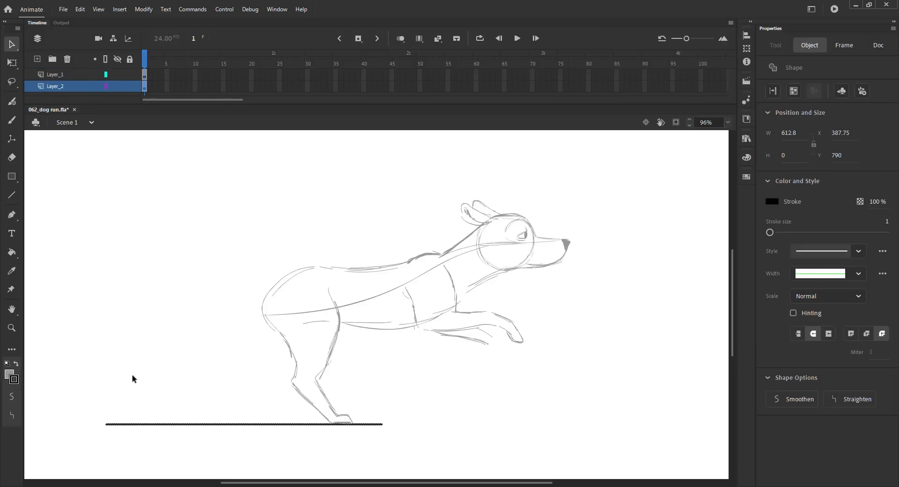
pyautogui.hotkey('ctrl', '-')
pyautogui.click(173, 375)
pyautogui.moveTo(242, 365); pyautogui.dragTo(135, 365)
pyautogui.moveTo(381, 365); pyautogui.dragTo(604, 365)
pyautogui.hotkey('ctrl', 's')
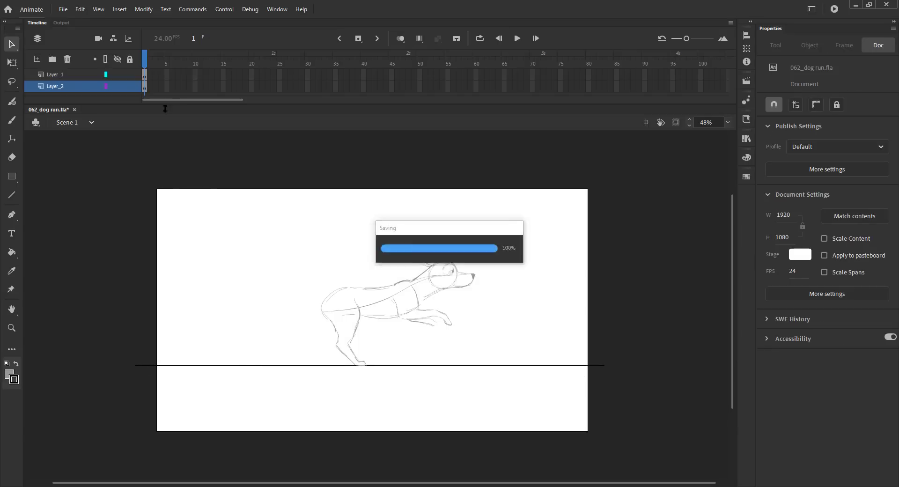
# Lock the ground line's layer, make Layer_1 the active layer and save.
pyautogui.click(130, 86)
pyautogui.click(75, 75)
pyautogui.click(200, 72)
pyautogui.hotkey('ctrl', 's')
# Sketch the far hind leg stretched backward to the ground line and hatch its shaded upper part.
pyautogui.hotkey('ctrl', '2')
pyautogui.press('z')
pyautogui.moveTo(161, 174)
pyautogui.mouseDown()
pyautogui.moveTo(478, 357)
pyautogui.moveTo(462, 339)
pyautogui.mouseUp()
pyautogui.press('b')
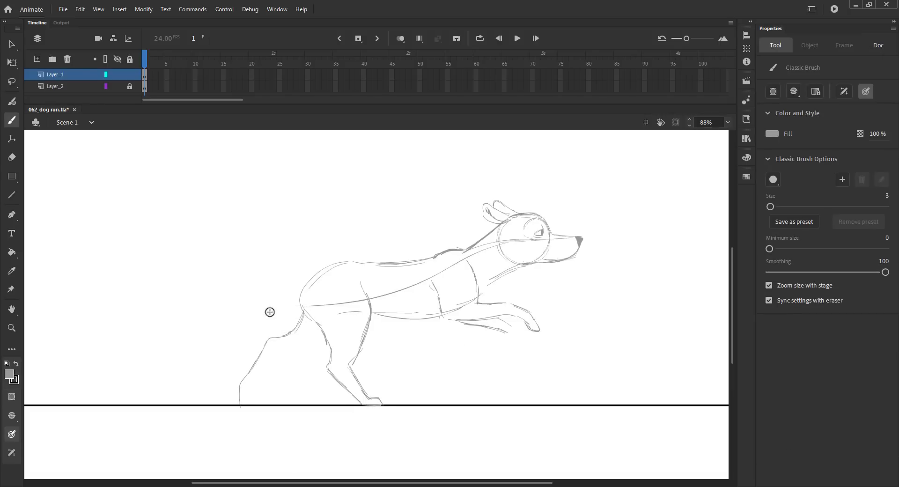
pyautogui.moveTo(324, 339); pyautogui.dragTo(273, 363)
pyautogui.moveTo(284, 353); pyautogui.dragTo(265, 370)
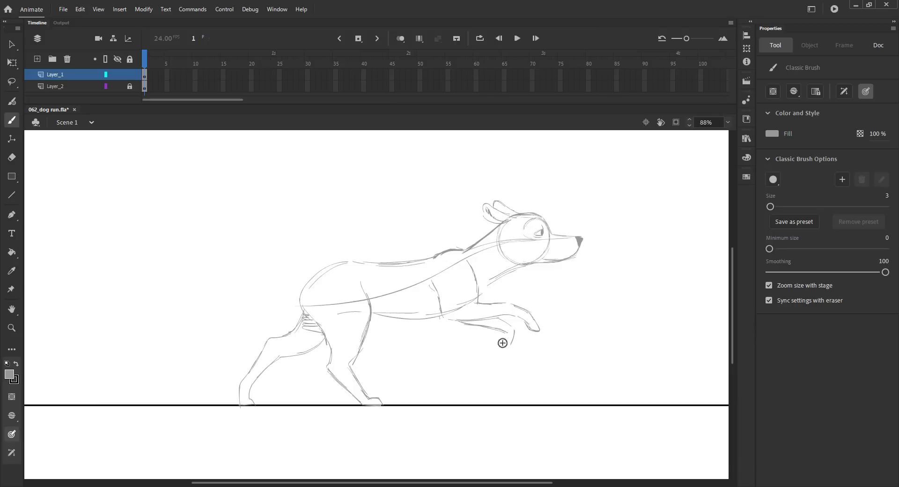
# Complete the far front leg's folded paw with hatching and sketch the long tail trailing behind the rump.
pyautogui.moveTo(501, 344); pyautogui.dragTo(494, 352)
pyautogui.moveTo(325, 265)
pyautogui.mouseDown()
pyautogui.moveTo(285, 265)
pyautogui.moveTo(299, 267)
pyautogui.moveTo(231, 283)
pyautogui.moveTo(260, 289)
pyautogui.moveTo(326, 263)
pyautogui.mouseUp()
pyautogui.hotkey('ctrl', 'z')
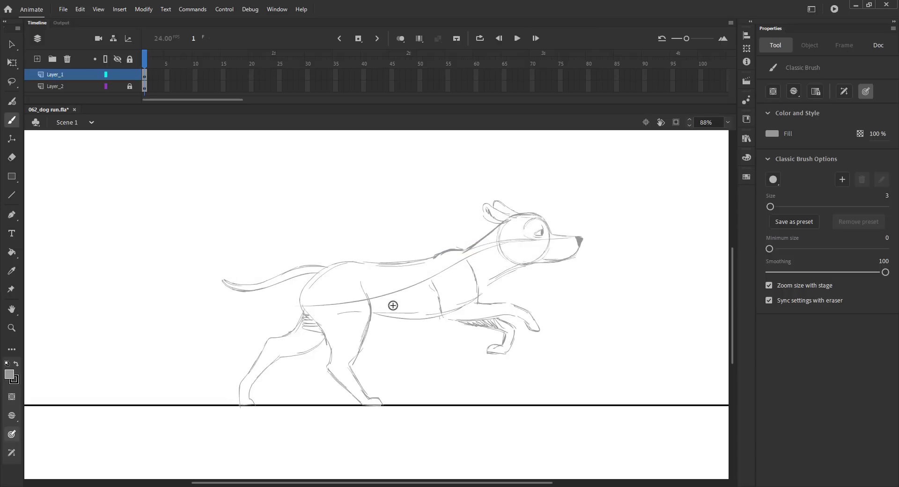
# Lasso the front legs, nudge them forward and slightly down, redraw the connecting strokes and save.
pyautogui.press('l')
pyautogui.moveTo(511, 324)
pyautogui.mouseDown()
pyautogui.moveTo(526, 335)
pyautogui.moveTo(517, 323)
pyautogui.moveTo(455, 346)
pyautogui.mouseUp()
pyautogui.press('Right')
pyautogui.press('Right')
pyautogui.press('Right')
pyautogui.press('Right')
pyautogui.press('Right')
pyautogui.press('Right')
pyautogui.press('Right')
pyautogui.press('Right')
pyautogui.press('Right')
pyautogui.press('Right')
pyautogui.hotkey('shift', 'Right')
pyautogui.press('Down')
pyautogui.press('Down')
pyautogui.press('b')
pyautogui.moveTo(507, 302); pyautogui.dragTo(531, 321)
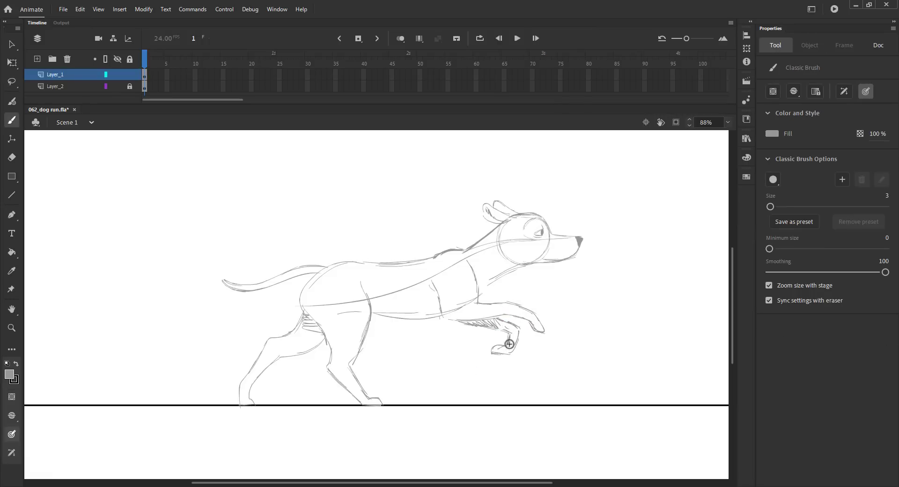
pyautogui.hotkey('ctrl', 's')
# Scale the head group down slightly, to about 186 by 114 px, and touch up the throat line.
pyautogui.press('q')
pyautogui.click(576, 260)
pyautogui.moveTo(581, 212); pyautogui.dragTo(573, 214)
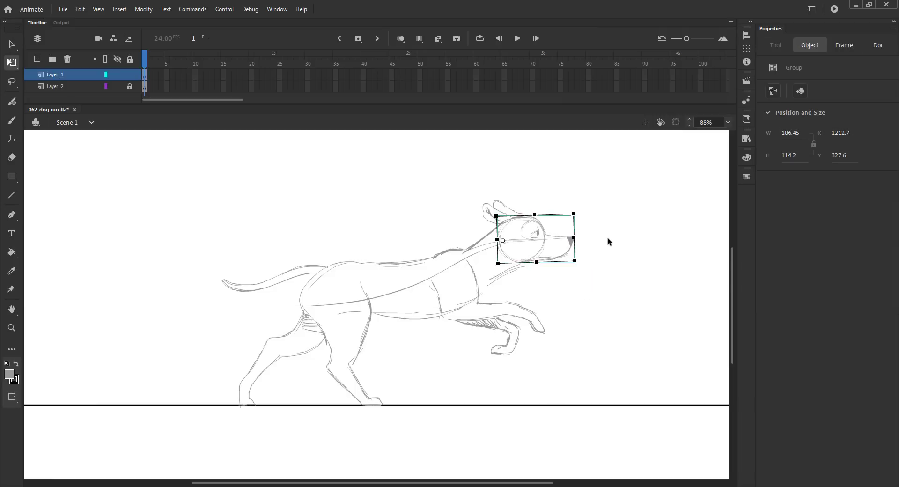
pyautogui.click(608, 241)
pyautogui.press('b')
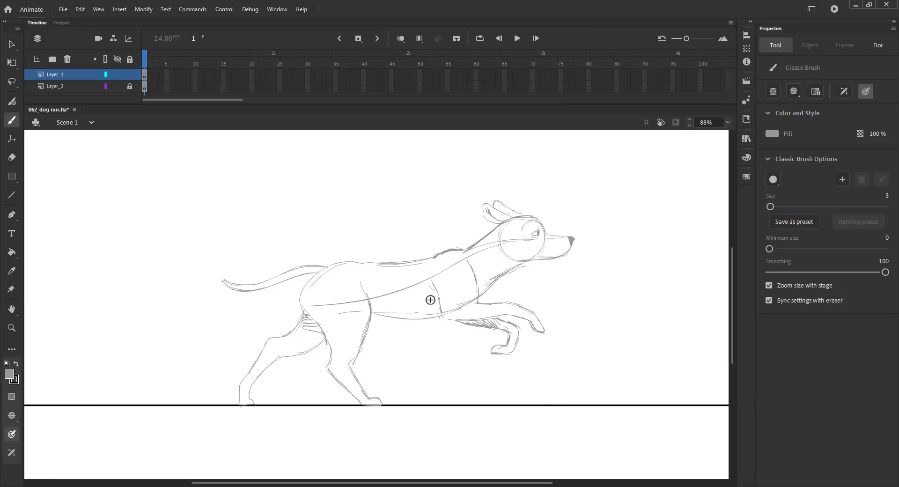
# Lasso the head and neck, nudge them back and slightly down, and save the file.
pyautogui.press('l')
pyautogui.moveTo(526, 285)
pyautogui.mouseDown()
pyautogui.moveTo(469, 192)
pyautogui.moveTo(564, 279)
pyautogui.mouseUp()
pyautogui.press('Left')
pyautogui.press('Left')
pyautogui.press('Left')
pyautogui.press('Left')
pyautogui.press('Down')
pyautogui.press('Down')
pyautogui.press('Down')
pyautogui.press('Down')
pyautogui.press('Left')
pyautogui.press('Left')
pyautogui.press('Left')
pyautogui.press('Left')
pyautogui.press('Left')
pyautogui.press('Left')
pyautogui.press('Left')
pyautogui.press('Left')
pyautogui.press('Left')
pyautogui.press('Down')
pyautogui.press('Down')
pyautogui.press('Down')
pyautogui.click(592, 278)
pyautogui.hotkey('ctrl', '2')
pyautogui.hotkey('ctrl', 's')
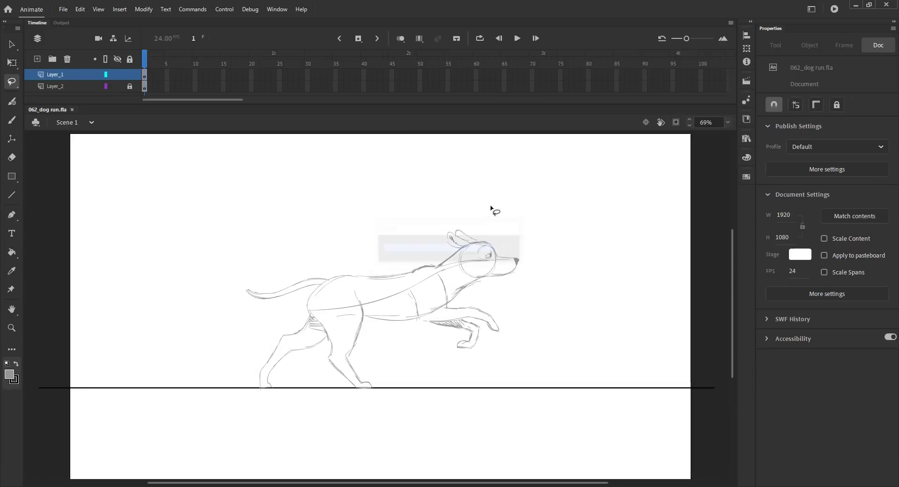
# Reinforce the outlines of the dog's back, neck and throat with extra brush strokes.
pyautogui.press('v')
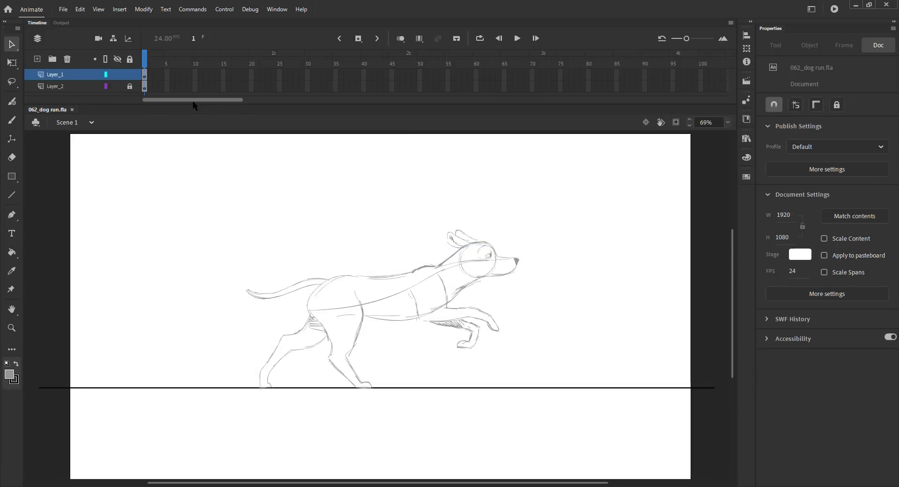
pyautogui.press('b')
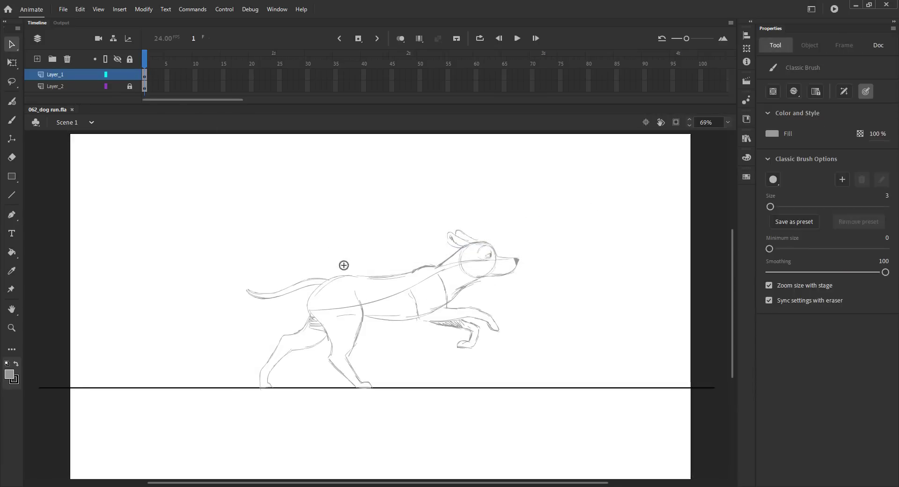
pyautogui.moveTo(387, 275); pyautogui.dragTo(418, 266)
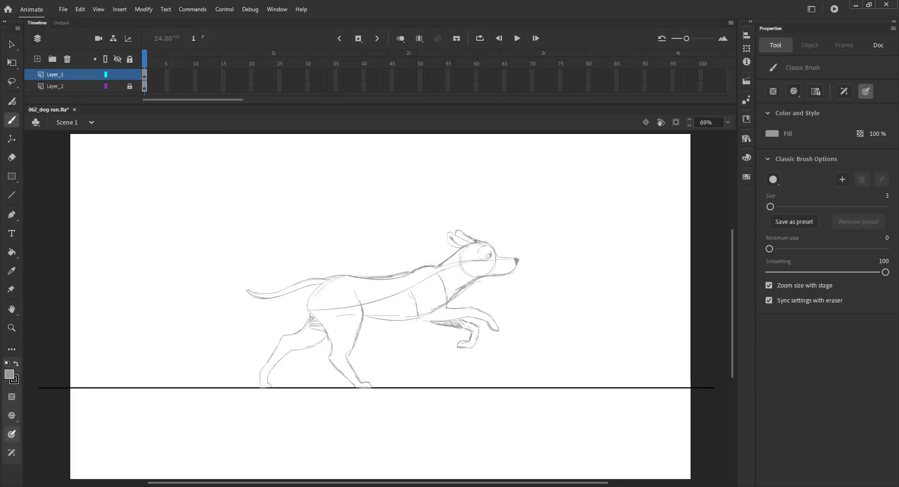
pyautogui.press('v')
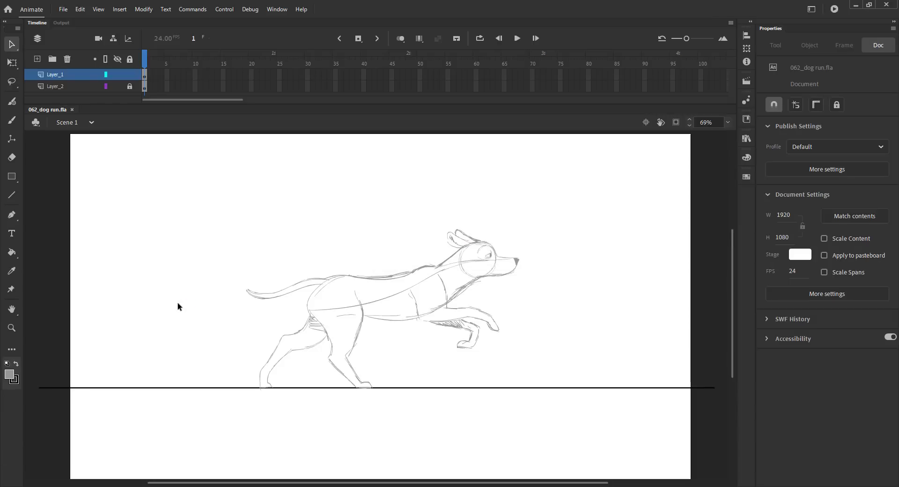
# Insert a blank keyframe at frame 2, copy the head group from frame 1 into it and turn on onion skinning.
pyautogui.press('F7')
pyautogui.press(',')
pyautogui.moveTo(561, 315); pyautogui.dragTo(510, 245)
pyautogui.press('.')
pyautogui.click(400, 38)
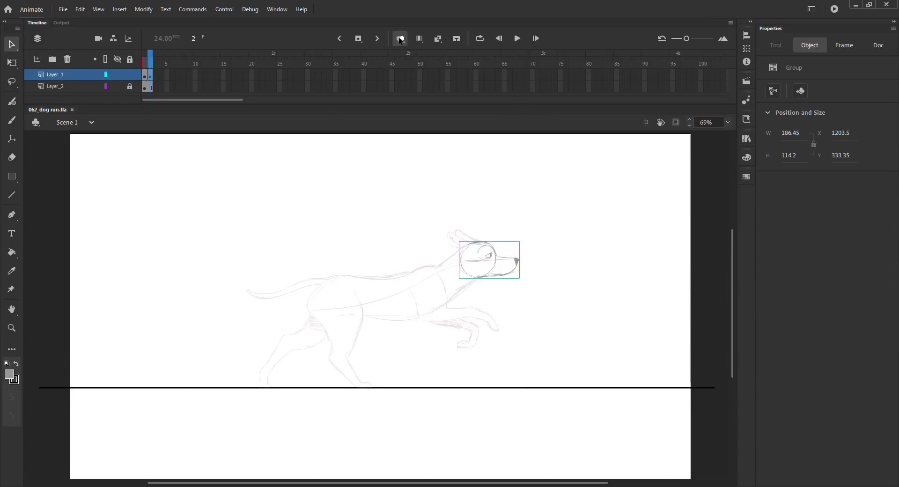
# Move the copied head on frame 2 down and forward and rotate it so the muzzle tilts downward.
pyautogui.press('z')
pyautogui.moveTo(217, 218); pyautogui.dragTo(552, 449)
pyautogui.hotkey('shift', 'Down')
pyautogui.hotkey('shift', 'Down')
pyautogui.hotkey('shift', 'Down')
pyautogui.hotkey('shift', 'Right')
pyautogui.hotkey('shift', 'Right')
pyautogui.hotkey('shift', 'Down')
pyautogui.hotkey('shift', 'Down')
pyautogui.press('q')
pyautogui.moveTo(598, 203)
pyautogui.mouseDown()
pyautogui.moveTo(586, 210)
pyautogui.moveTo(577, 203)
pyautogui.mouseUp()
pyautogui.click(399, 213)
# Sketch frame 2's neck, shoulder and arched back line, save, and compare the pose with frame 1.
pyautogui.press('b')
pyautogui.hotkey('ctrl', 's')
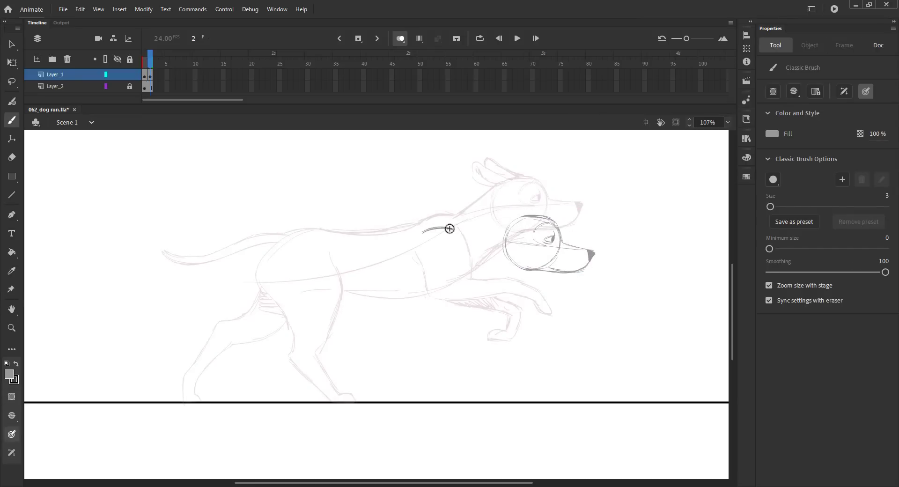
pyautogui.moveTo(456, 230); pyautogui.dragTo(538, 216)
pyautogui.moveTo(289, 210)
pyautogui.mouseDown()
pyautogui.moveTo(328, 210)
pyautogui.moveTo(377, 231)
pyautogui.moveTo(296, 208)
pyautogui.mouseUp()
pyautogui.hotkey('ctrl', 'z')
pyautogui.hotkey('ctrl', 's')
pyautogui.press(',')
pyautogui.press('.')
pyautogui.press(',')
pyautogui.press('.')
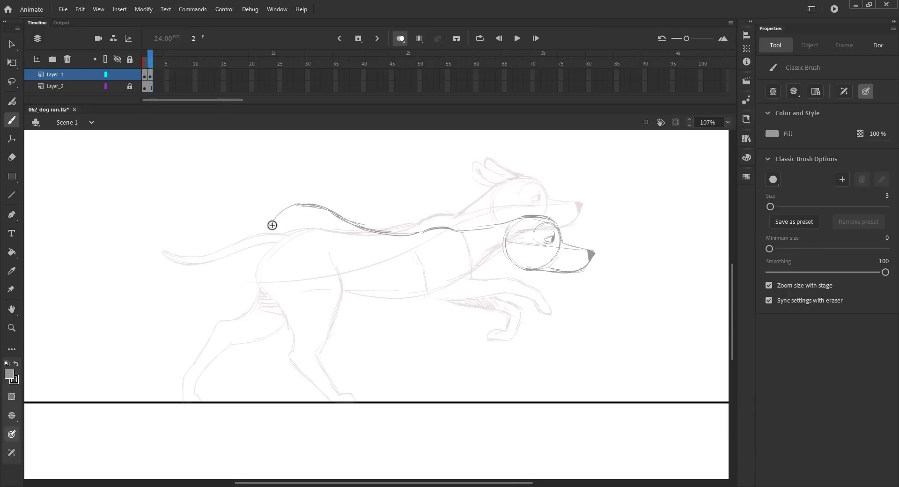
# Nudge the arched rump strokes on frame 2 forward and slightly down.
pyautogui.hotkey('shift', 'Down')
pyautogui.hotkey('shift', 'Right')
pyautogui.hotkey('shift', 'Right')
pyautogui.hotkey('shift', 'Right')
pyautogui.hotkey('shift', 'Right')
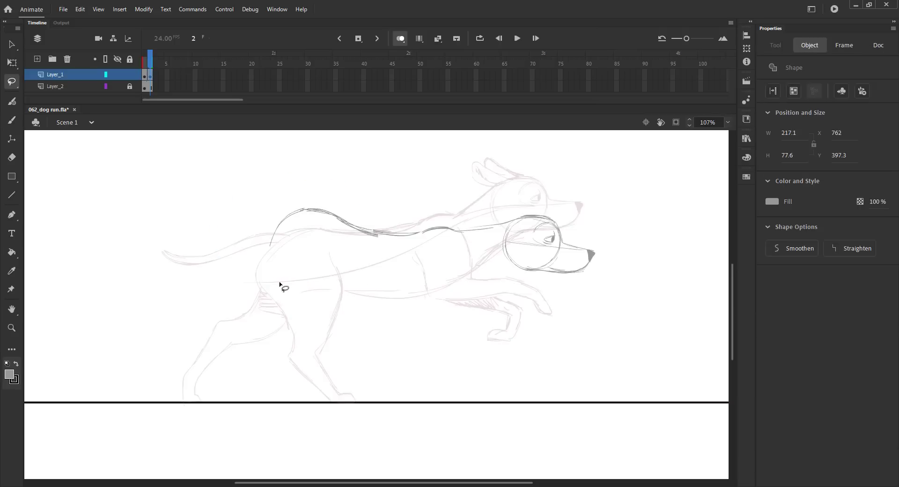
# Sketch the rump, front thigh line, belly and chest curve of the dog on frame 2.
pyautogui.press('b')
pyautogui.moveTo(294, 217); pyautogui.dragTo(275, 260)
pyautogui.moveTo(336, 239); pyautogui.dragTo(319, 309)
pyautogui.moveTo(354, 284); pyautogui.dragTo(424, 303)
pyautogui.moveTo(464, 249); pyautogui.dragTo(467, 287)
# Sketch the front leg on frame 2 from the shoulder straight down to a paw on the ground line.
pyautogui.moveTo(416, 276); pyautogui.dragTo(412, 283)
pyautogui.moveTo(436, 312); pyautogui.dragTo(410, 380)
pyautogui.moveTo(411, 285); pyautogui.dragTo(399, 376)
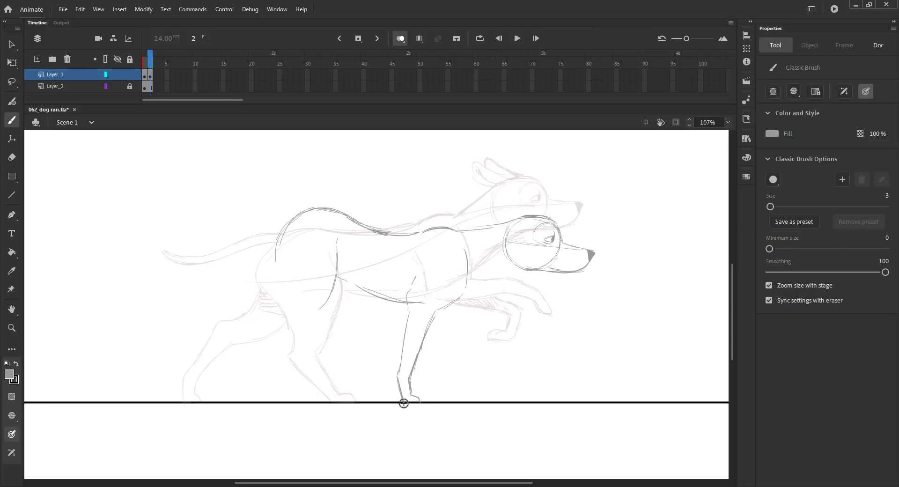
# Sketch frame 2's throat line and the far front leg reaching forward toward the ground, and save.
pyautogui.moveTo(467, 288); pyautogui.dragTo(511, 270)
pyautogui.moveTo(473, 297); pyautogui.dragTo(518, 358)
pyautogui.moveTo(447, 309); pyautogui.dragTo(521, 369)
pyautogui.hotkey('ctrl', 's')
pyautogui.moveTo(489, 325)
pyautogui.mouseDown()
pyautogui.moveTo(532, 379)
pyautogui.moveTo(549, 383)
pyautogui.mouseUp()
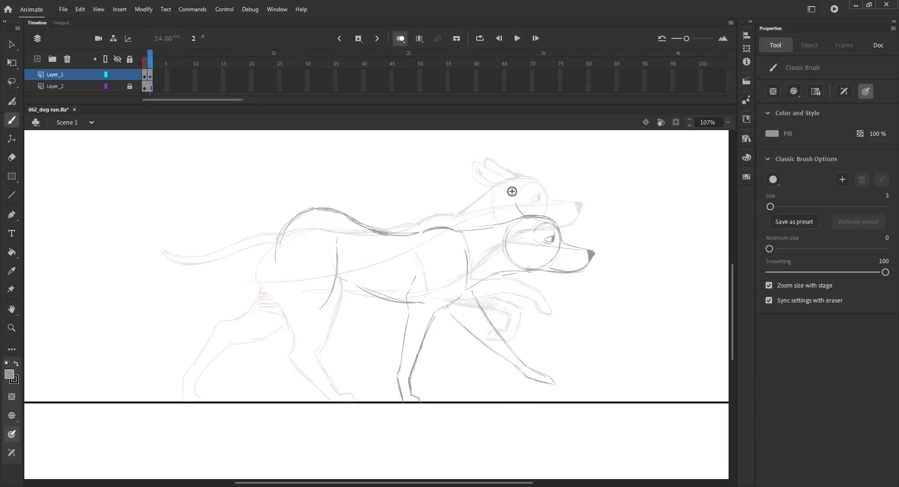
# Sketch the ears on frame 2's head, checking them against the ears in frame 1.
pyautogui.moveTo(508, 200)
pyautogui.mouseDown()
pyautogui.moveTo(501, 208)
pyautogui.moveTo(529, 220)
pyautogui.moveTo(510, 190)
pyautogui.mouseUp()
pyautogui.press(',')
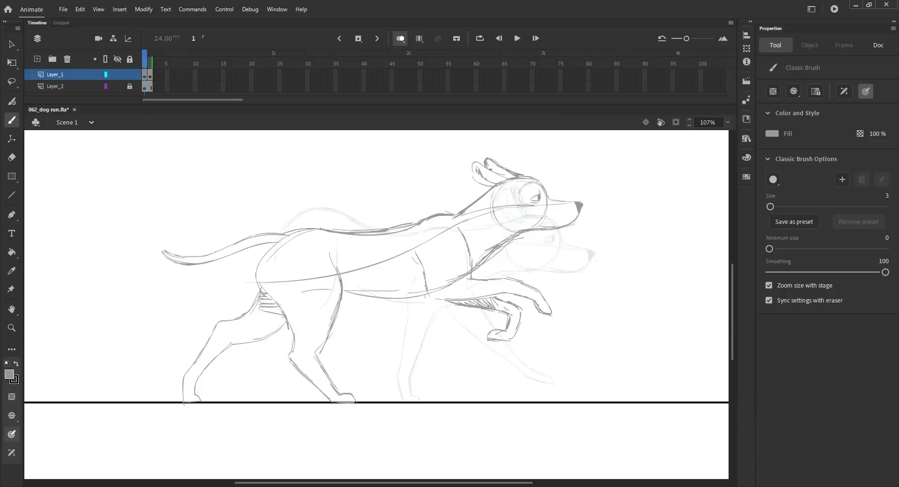
pyautogui.press('.')
# Sketch frame 2's hind legs folded back beneath the rump, reworking the far thigh curve behind the near one.
pyautogui.moveTo(281, 241)
pyautogui.mouseDown()
pyautogui.moveTo(273, 273)
pyautogui.moveTo(251, 259)
pyautogui.moveTo(241, 308)
pyautogui.mouseUp()
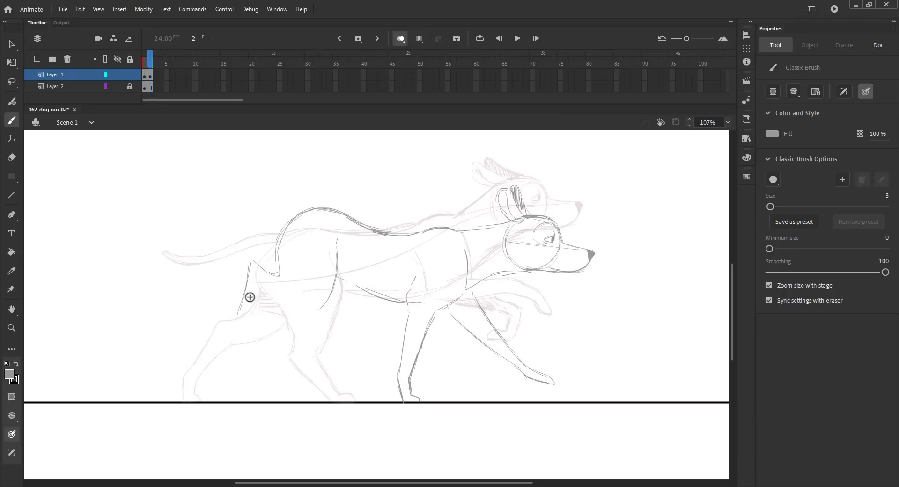
pyautogui.moveTo(323, 303)
pyautogui.mouseDown()
pyautogui.moveTo(257, 280)
pyautogui.moveTo(245, 323)
pyautogui.mouseUp()
pyautogui.moveTo(242, 296); pyautogui.dragTo(241, 327)
pyautogui.moveTo(347, 282)
pyautogui.mouseDown()
pyautogui.moveTo(337, 303)
pyautogui.moveTo(298, 313)
pyautogui.mouseUp()
pyautogui.hotkey('ctrl', 'z')
pyautogui.hotkey('ctrl', 'z')
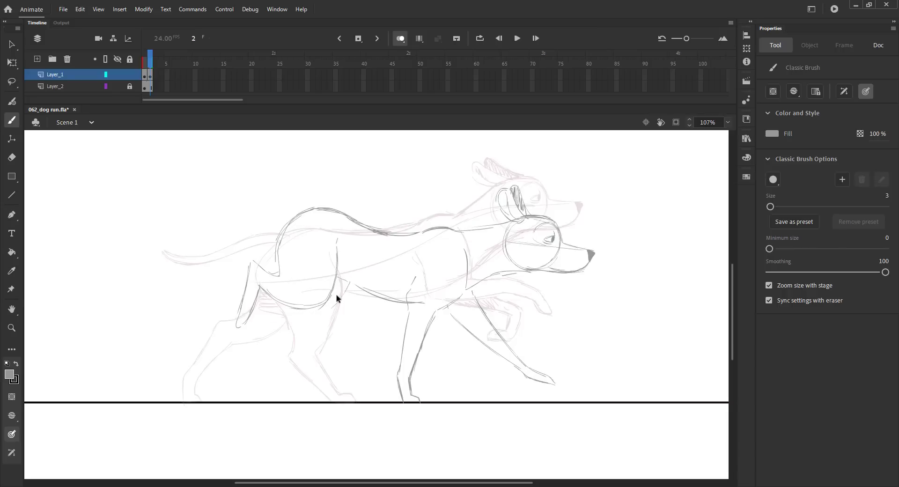
pyautogui.moveTo(353, 283); pyautogui.dragTo(313, 309)
pyautogui.hotkey('ctrl', 'z')
pyautogui.moveTo(351, 284)
pyautogui.mouseDown()
pyautogui.moveTo(332, 304)
pyautogui.moveTo(301, 308)
pyautogui.moveTo(327, 307)
pyautogui.mouseUp()
# Hatch the far hind leg, far thigh and forward-reaching front leg on frame 2.
pyautogui.moveTo(265, 301)
pyautogui.mouseDown()
pyautogui.moveTo(253, 331)
pyautogui.moveTo(288, 303)
pyautogui.mouseUp()
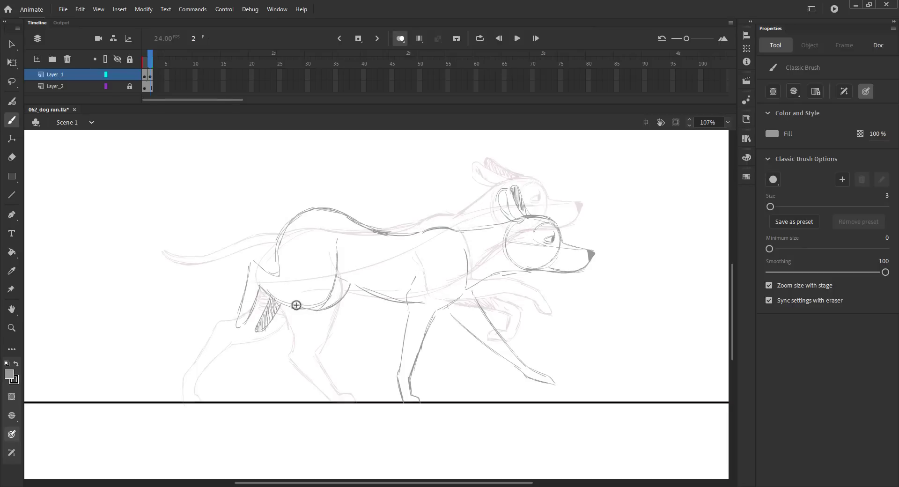
pyautogui.moveTo(346, 289); pyautogui.dragTo(349, 283)
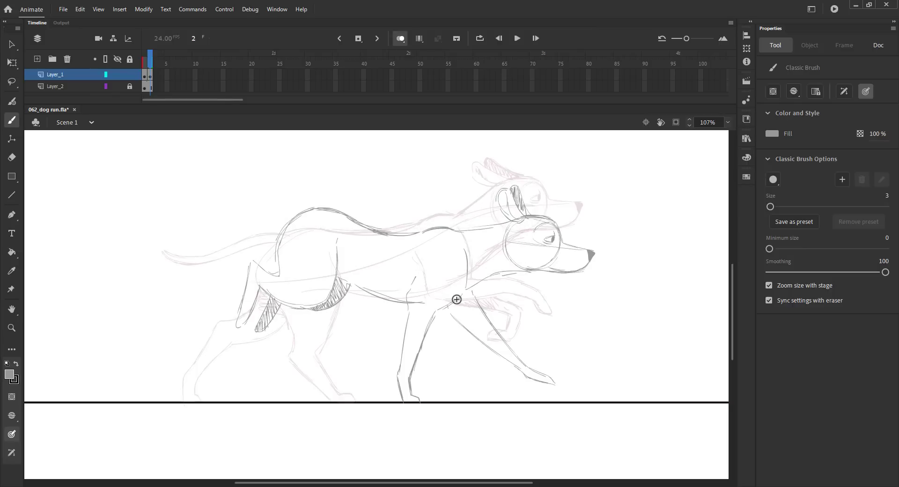
pyautogui.moveTo(457, 290)
pyautogui.mouseDown()
pyautogui.moveTo(494, 349)
pyautogui.moveTo(539, 373)
pyautogui.moveTo(546, 363)
pyautogui.mouseUp()
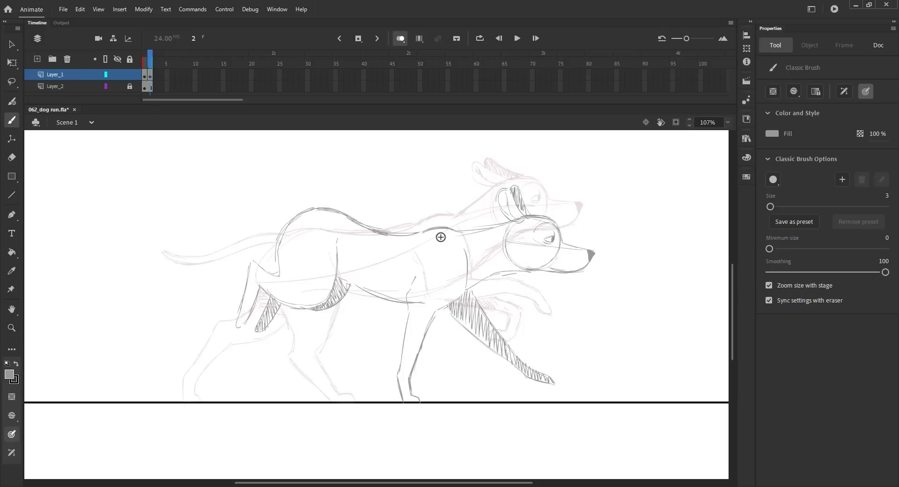
# Sketch frame 2's tail as a raised arc sweeping back from the rump, redrawing the strokes that miss.
pyautogui.moveTo(289, 219); pyautogui.dragTo(216, 214)
pyautogui.hotkey('ctrl', 'z')
pyautogui.hotkey('ctrl', 'z')
pyautogui.moveTo(302, 208)
pyautogui.mouseDown()
pyautogui.moveTo(243, 195)
pyautogui.moveTo(207, 214)
pyautogui.mouseUp()
pyautogui.hotkey('ctrl', 'z')
pyautogui.moveTo(302, 207)
pyautogui.mouseDown()
pyautogui.moveTo(262, 195)
pyautogui.moveTo(185, 229)
pyautogui.mouseUp()
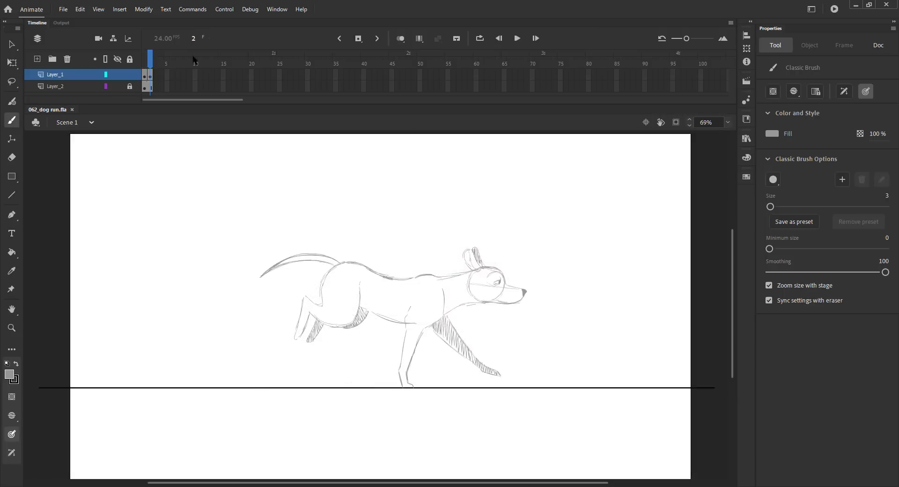
# Hatch the far front and hind legs of the dog on frame 1, and save.
pyautogui.moveTo(153, 66); pyautogui.dragTo(138, 71)
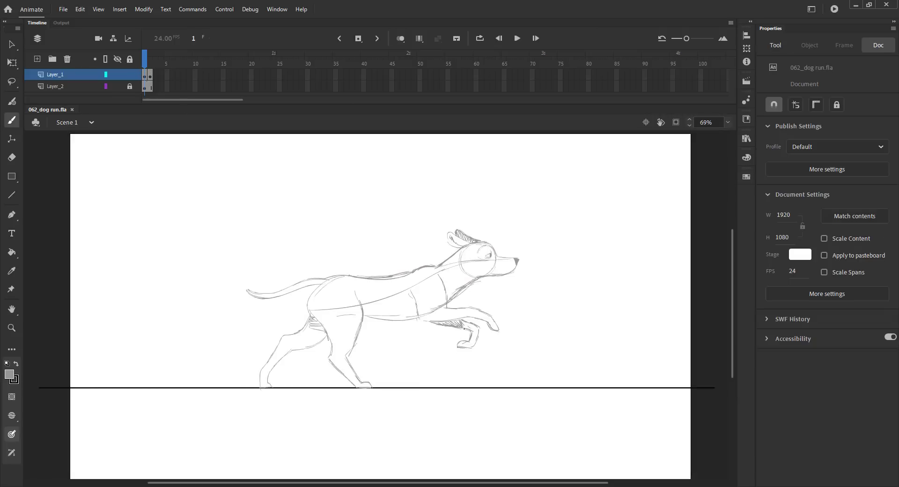
pyautogui.press('z')
pyautogui.moveTo(175, 229); pyautogui.dragTo(378, 340)
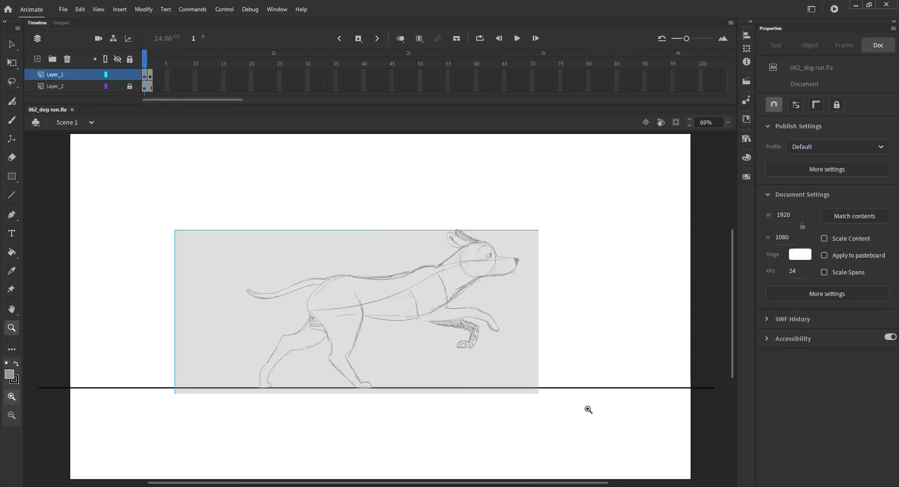
pyautogui.press('b')
pyautogui.moveTo(191, 400); pyautogui.dragTo(197, 403)
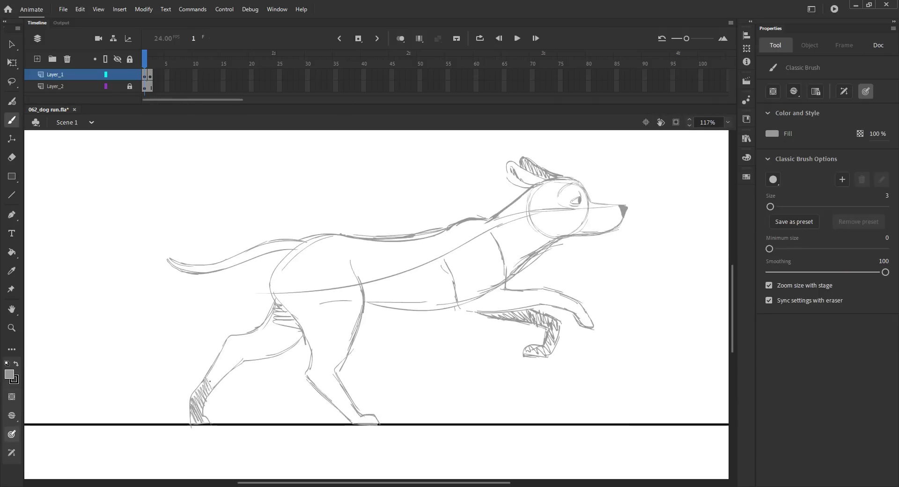
pyautogui.moveTo(226, 369)
pyautogui.mouseDown()
pyautogui.moveTo(274, 341)
pyautogui.moveTo(272, 315)
pyautogui.moveTo(295, 318)
pyautogui.mouseUp()
pyautogui.hotkey('ctrl', '2')
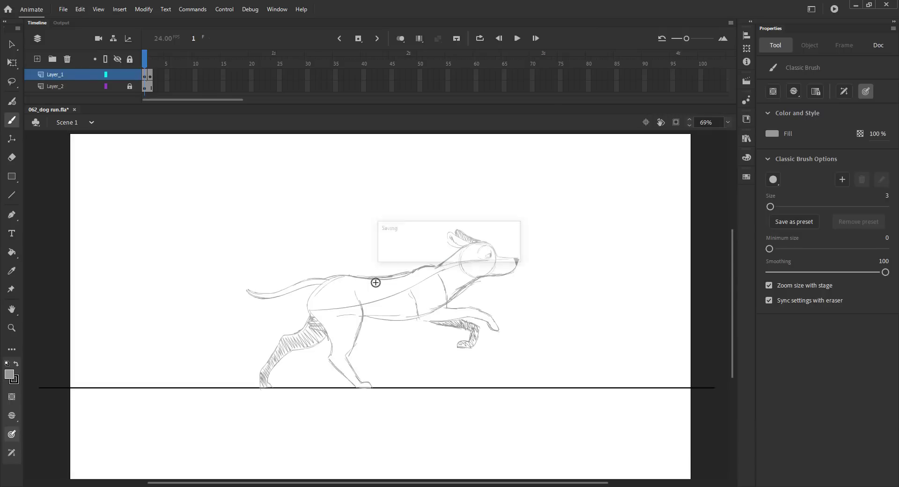
pyautogui.hotkey('ctrl', 's')
# Duplicate Layer_1's frame 1 drawing onto frame 3, extend Layer_2 to frame 3, and save.
pyautogui.press('v')
pyautogui.click(145, 77)
pyautogui.moveTo(145, 77); pyautogui.dragTo(124, 66)
pyautogui.click(156, 86)
pyautogui.press('F5')
pyautogui.click(198, 209)
pyautogui.hotkey('ctrl', 's')
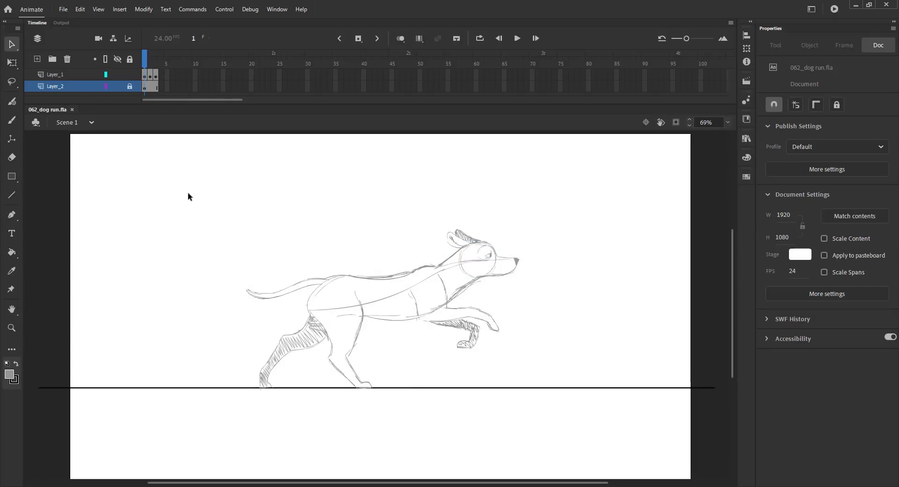
# Insert a frame after frame 2 on both layers, make Layer_1's frame 3 blank, enable onion skinning, and save.
pyautogui.moveTo(154, 66); pyautogui.dragTo(150, 62)
pyautogui.press('F5')
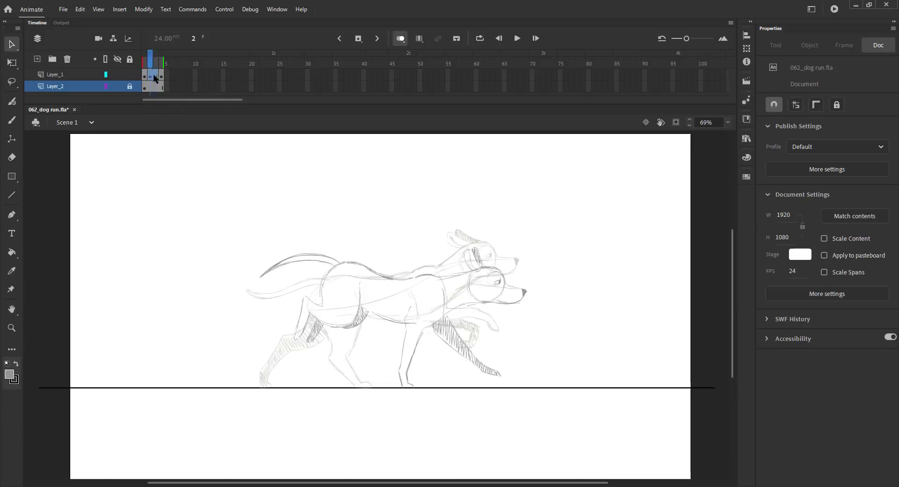
pyautogui.click(155, 76)
pyautogui.click(400, 39)
pyautogui.hotkey('ctrl', 's')
# Copy the head group from frame 2, paste it in place on frame 3, and save.
pyautogui.click(511, 293)
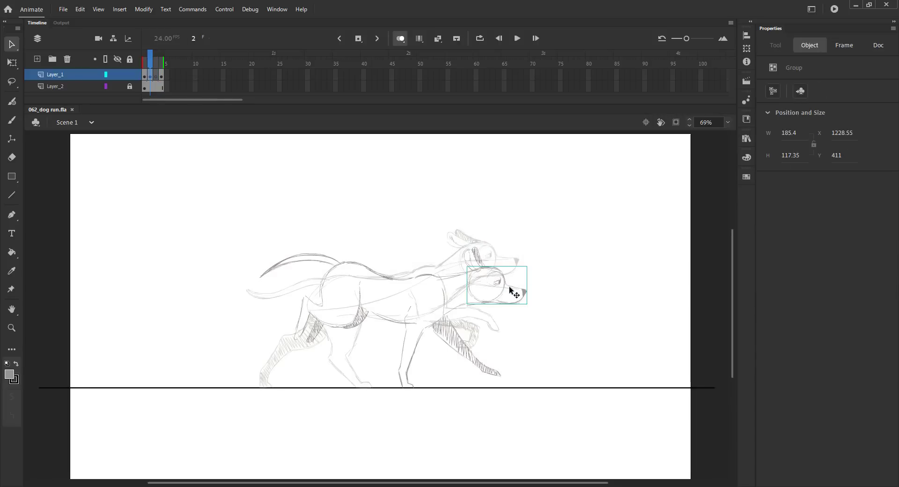
pyautogui.hotkey('ctrl', 'c')
pyautogui.press('.')
pyautogui.hotkey('ctrl', 'shift', 'v')
pyautogui.hotkey('ctrl', 's')
pyautogui.hotkey('ctrl', 'space')
pyautogui.moveTo(202, 213); pyautogui.dragTo(616, 441)
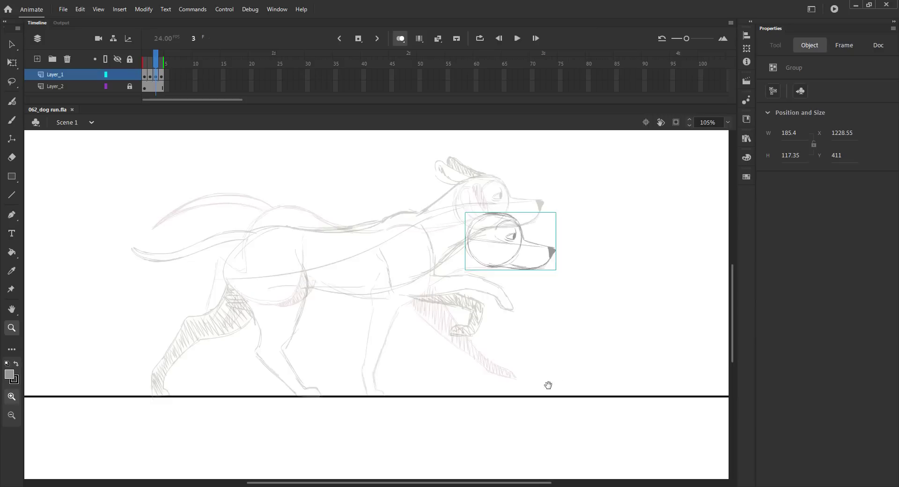
# Nudge the pasted head on frame 3 back and up to X 1200.05, Y 373.
pyautogui.moveTo(558, 392); pyautogui.dragTo(574, 395)
pyautogui.hotkey('shift', 'Left')
pyautogui.hotkey('shift', 'Left')
pyautogui.hotkey('shift', 'Left')
pyautogui.hotkey('shift', 'Up')
pyautogui.hotkey('shift', 'Up')
pyautogui.hotkey('shift', 'Up')
pyautogui.hotkey('shift', 'Up')
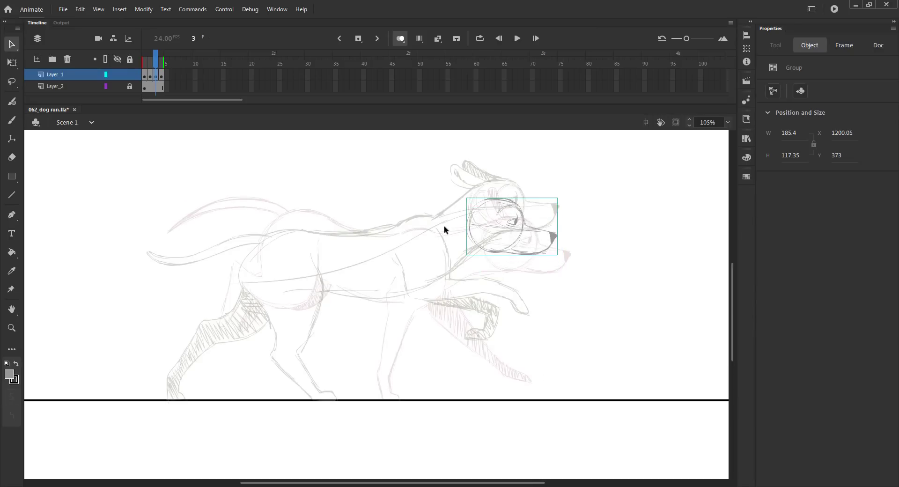
# Rotate frame 3's head so the muzzle tilts up, shift it slightly back, and compare it with the neighbouring frames.
pyautogui.press('q')
pyautogui.moveTo(568, 206); pyautogui.dragTo(568, 191)
pyautogui.moveTo(514, 216); pyautogui.dragTo(511, 218)
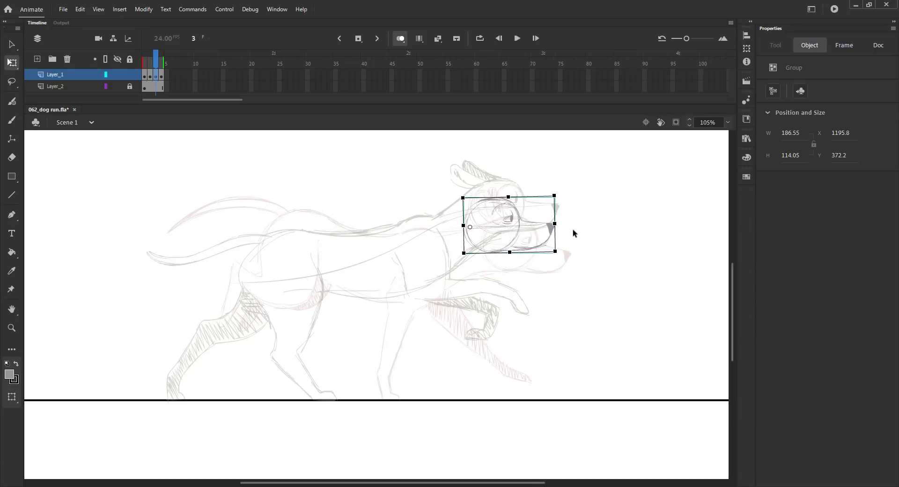
pyautogui.click(568, 229)
pyautogui.press('.')
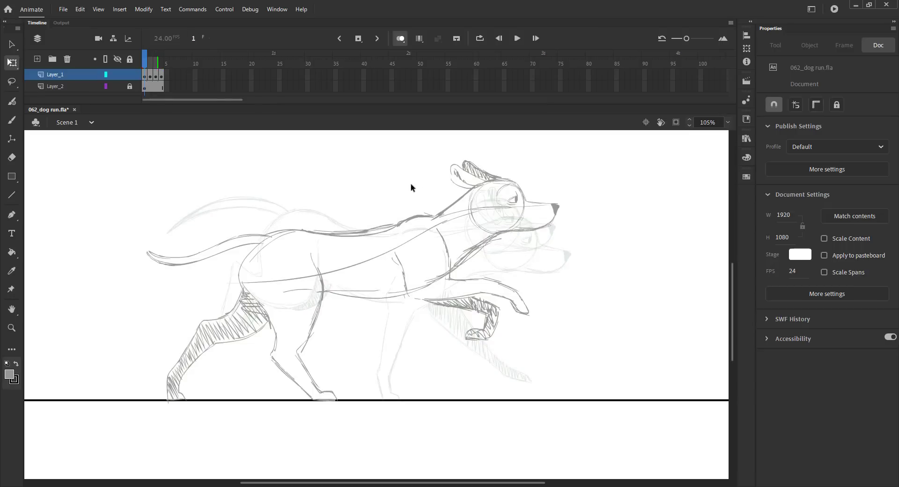
pyautogui.press('.')
pyautogui.press('.')
pyautogui.moveTo(438, 209); pyautogui.dragTo(501, 244)
pyautogui.click(393, 195)
# Sketch frame 3's neck, dipped back, rounded rump and belly line with the Classic Brush.
pyautogui.press('b')
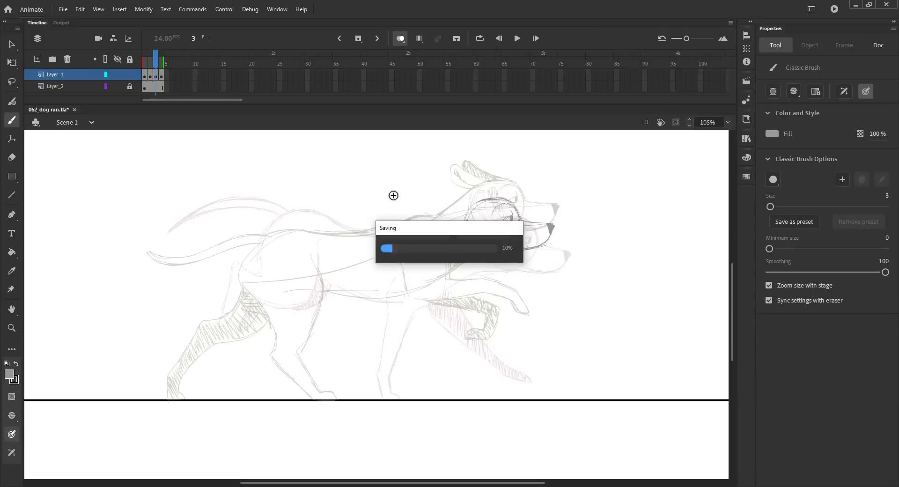
pyautogui.moveTo(401, 227); pyautogui.dragTo(476, 205)
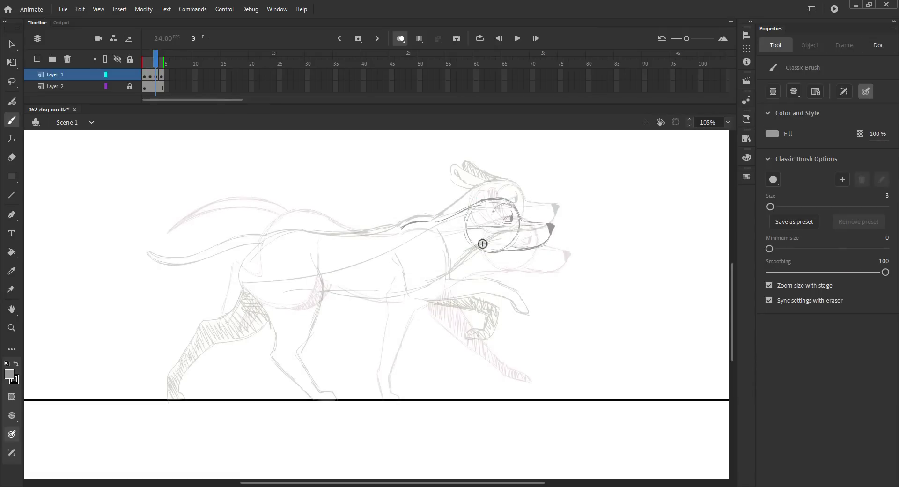
pyautogui.moveTo(312, 207)
pyautogui.mouseDown()
pyautogui.moveTo(353, 226)
pyautogui.moveTo(401, 227)
pyautogui.mouseUp()
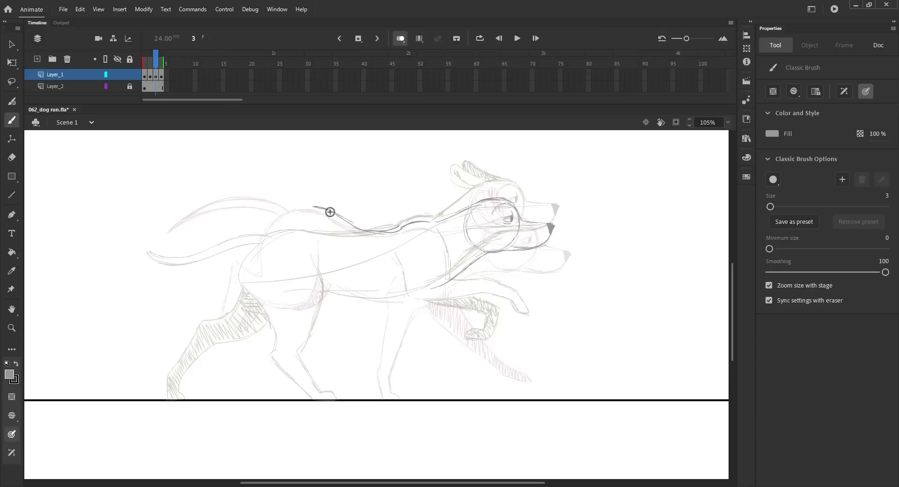
pyautogui.moveTo(308, 209); pyautogui.dragTo(283, 243)
pyautogui.moveTo(313, 207)
pyautogui.mouseDown()
pyautogui.moveTo(274, 275)
pyautogui.moveTo(345, 281)
pyautogui.moveTo(392, 300)
pyautogui.mouseUp()
# Sketch the shoulder curve and front thigh line on frame 3, checking the body against the neighbouring frames.
pyautogui.moveTo(434, 237); pyautogui.dragTo(439, 253)
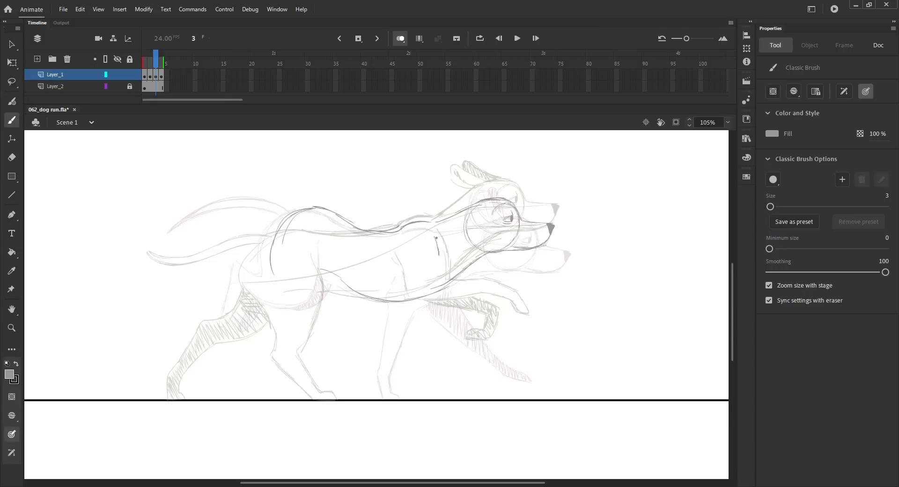
pyautogui.press(',')
pyautogui.press('.')
pyautogui.press('.')
pyautogui.press(',')
pyautogui.moveTo(443, 257); pyautogui.dragTo(421, 296)
pyautogui.moveTo(325, 240); pyautogui.dragTo(333, 286)
# Sketch frame 3's near hind leg folded under the body with its paw pointing forward.
pyautogui.moveTo(272, 265)
pyautogui.mouseDown()
pyautogui.moveTo(296, 291)
pyautogui.moveTo(274, 317)
pyautogui.mouseUp()
pyautogui.moveTo(331, 260)
pyautogui.mouseDown()
pyautogui.moveTo(332, 288)
pyautogui.moveTo(293, 317)
pyautogui.mouseUp()
pyautogui.moveTo(327, 295)
pyautogui.mouseDown()
pyautogui.moveTo(294, 320)
pyautogui.moveTo(307, 309)
pyautogui.moveTo(301, 320)
pyautogui.moveTo(294, 299)
pyautogui.moveTo(287, 327)
pyautogui.mouseUp()
pyautogui.moveTo(296, 319); pyautogui.dragTo(319, 326)
pyautogui.moveTo(295, 319)
pyautogui.mouseDown()
pyautogui.moveTo(323, 328)
pyautogui.moveTo(313, 337)
pyautogui.mouseUp()
pyautogui.moveTo(288, 326); pyautogui.dragTo(327, 346)
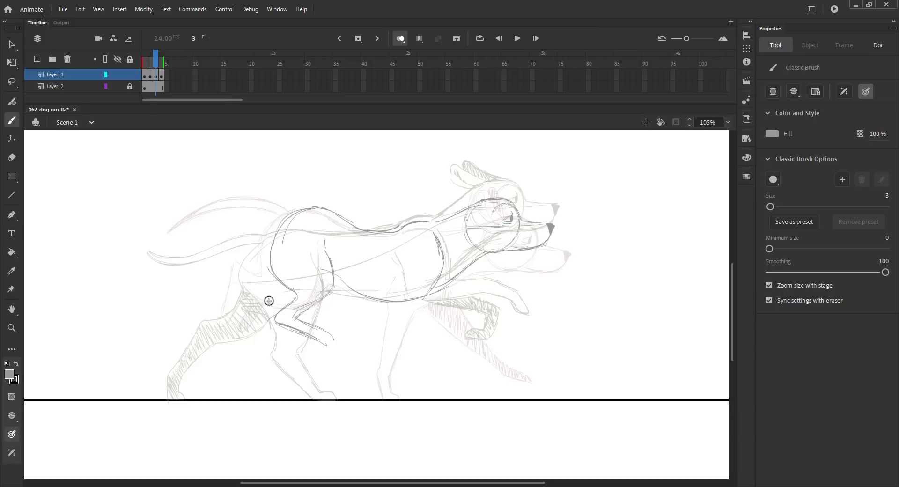
# Nudge the whole frame 3 drawing down to Y 390.25.
pyautogui.hotkey('ctrl', 'a')
pyautogui.press('Down')
pyautogui.press('Down')
pyautogui.press('Down')
pyautogui.press('Down')
pyautogui.press('Down')
pyautogui.press('Down')
pyautogui.press('Down')
pyautogui.press('Down')
pyautogui.press('Down')
pyautogui.press('Down')
pyautogui.press('Down')
pyautogui.press('Up')
pyautogui.press('Up')
pyautogui.press('Up')
pyautogui.press('Up')
pyautogui.press('Left')
pyautogui.press('Down')
pyautogui.press('Down')
pyautogui.press('Down')
pyautogui.press('Down')
pyautogui.press('Down')
pyautogui.press('Down')
pyautogui.press('Down')
pyautogui.press('Down')
pyautogui.press('Down')
pyautogui.press('Down')
pyautogui.press('Down')
pyautogui.press('Down')
pyautogui.press('Down')
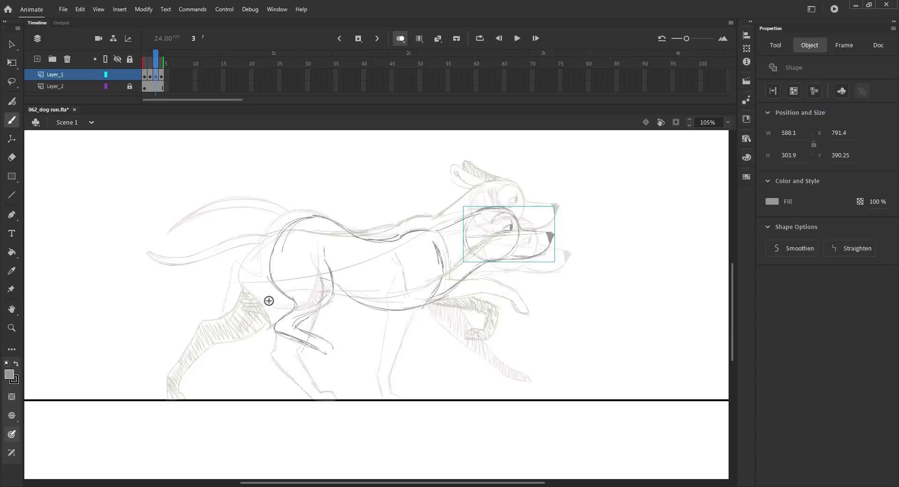
# Rotate the whole frame 3 drawing slightly so the head rises and the rump drops, and save.
pyautogui.press('q')
pyautogui.moveTo(558, 210); pyautogui.dragTo(556, 193)
pyautogui.click(587, 276)
pyautogui.press('b')
pyautogui.hotkey('ctrl', 's')
# Review the motion across frames 1 to 3 at full stage view without onion skinning.
pyautogui.click(400, 39)
pyautogui.hotkey('ctrl', '2')
pyautogui.moveTo(146, 65); pyautogui.dragTo(158, 73)
pyautogui.click(401, 38)
# Sketch frame 3's far hind leg hanging down from the thigh, with its foot reaching forward above the ground line.
pyautogui.press('z')
pyautogui.moveTo(249, 199)
pyautogui.mouseDown()
pyautogui.moveTo(492, 356)
pyautogui.moveTo(543, 415)
pyautogui.mouseUp()
pyautogui.press('b')
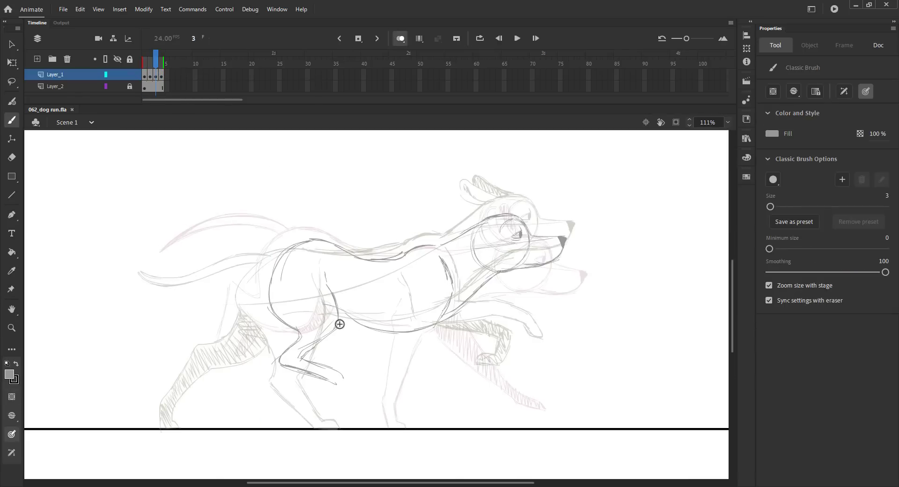
pyautogui.moveTo(345, 312)
pyautogui.mouseDown()
pyautogui.moveTo(341, 377)
pyautogui.moveTo(380, 406)
pyautogui.mouseUp()
pyautogui.moveTo(319, 344)
pyautogui.mouseDown()
pyautogui.moveTo(327, 396)
pyautogui.moveTo(360, 394)
pyautogui.moveTo(382, 412)
pyautogui.mouseUp()
# Sketch frame 3's near front leg with its paw curled back and the far front leg angled back under the chest.
pyautogui.moveTo(407, 297)
pyautogui.mouseDown()
pyautogui.moveTo(401, 325)
pyautogui.moveTo(434, 364)
pyautogui.mouseUp()
pyautogui.moveTo(436, 327); pyautogui.dragTo(462, 369)
pyautogui.moveTo(435, 326); pyautogui.dragTo(461, 385)
pyautogui.moveTo(403, 328); pyautogui.dragTo(433, 360)
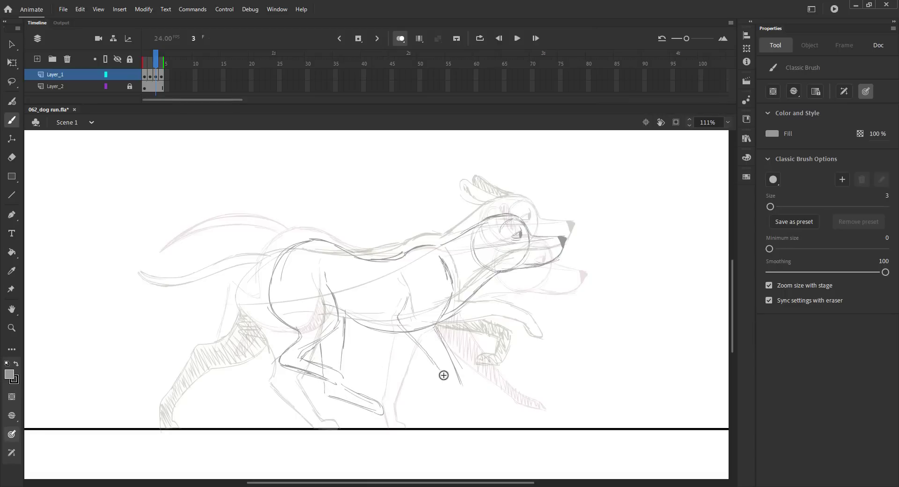
pyautogui.moveTo(444, 391); pyautogui.dragTo(433, 397)
pyautogui.moveTo(432, 397)
pyautogui.mouseDown()
pyautogui.moveTo(418, 399)
pyautogui.moveTo(457, 400)
pyautogui.mouseUp()
pyautogui.moveTo(394, 325); pyautogui.dragTo(384, 344)
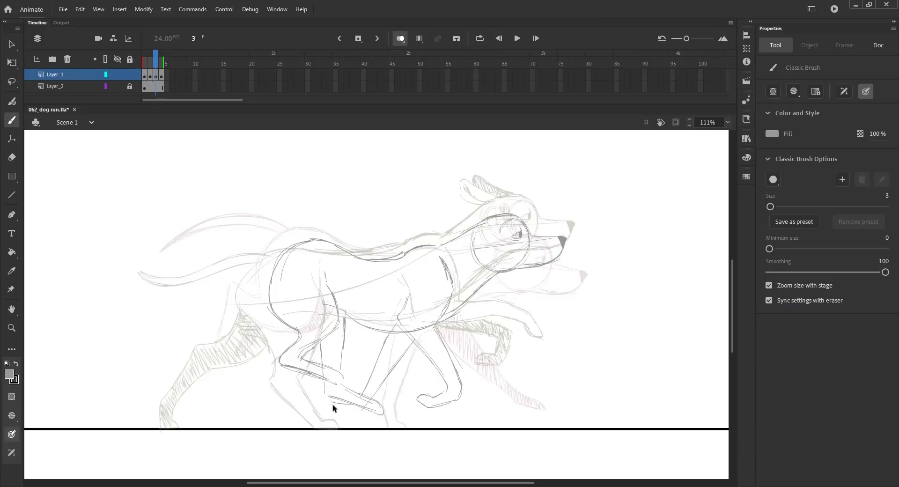
# Hatch the far front and hind legs on frame 3 and sketch the tail sweeping back from the rump.
pyautogui.moveTo(330, 409); pyautogui.dragTo(327, 410)
pyautogui.moveTo(363, 396)
pyautogui.mouseDown()
pyautogui.moveTo(374, 369)
pyautogui.moveTo(389, 373)
pyautogui.moveTo(385, 348)
pyautogui.moveTo(401, 329)
pyautogui.mouseUp()
pyautogui.moveTo(337, 327)
pyautogui.mouseDown()
pyautogui.moveTo(324, 349)
pyautogui.moveTo(338, 370)
pyautogui.moveTo(326, 391)
pyautogui.mouseUp()
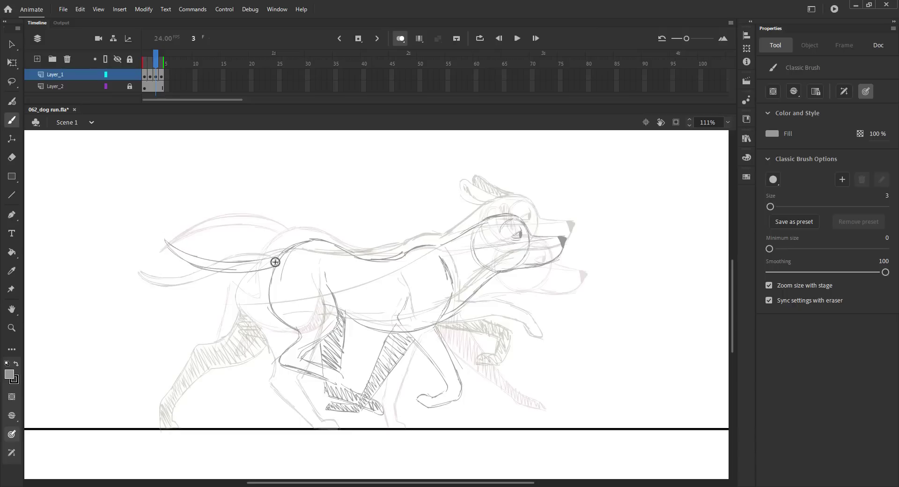
# Sketch the ears on frame 3's head and save the file.
pyautogui.moveTo(487, 216)
pyautogui.mouseDown()
pyautogui.moveTo(449, 226)
pyautogui.moveTo(465, 237)
pyautogui.moveTo(492, 217)
pyautogui.moveTo(453, 219)
pyautogui.mouseUp()
pyautogui.hotkey('ctrl', '2')
pyautogui.hotkey('ctrl', 's')
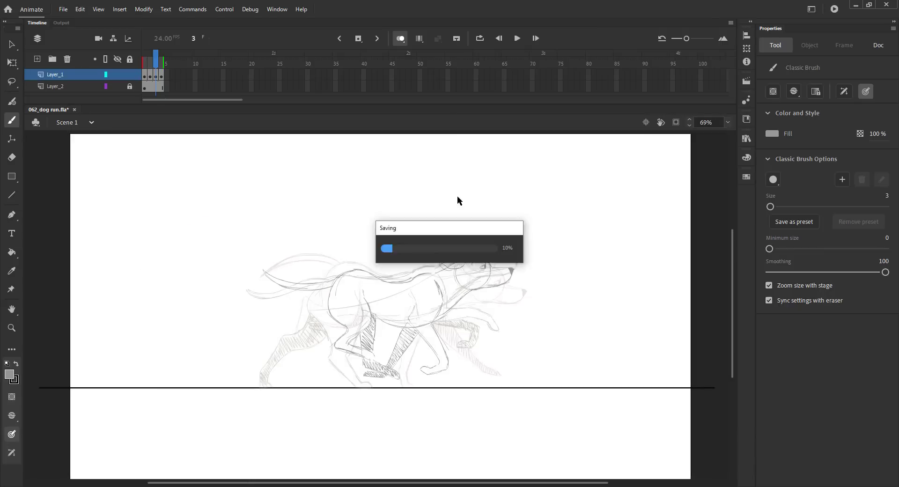
# Review the poses without onion skinning, insert a blank keyframe after frame 1 on Layer_1, and save.
pyautogui.press('v')
pyautogui.click(400, 39)
pyautogui.moveTo(154, 64)
pyautogui.mouseDown()
pyautogui.moveTo(138, 70)
pyautogui.moveTo(167, 68)
pyautogui.moveTo(142, 66)
pyautogui.moveTo(159, 62)
pyautogui.mouseUp()
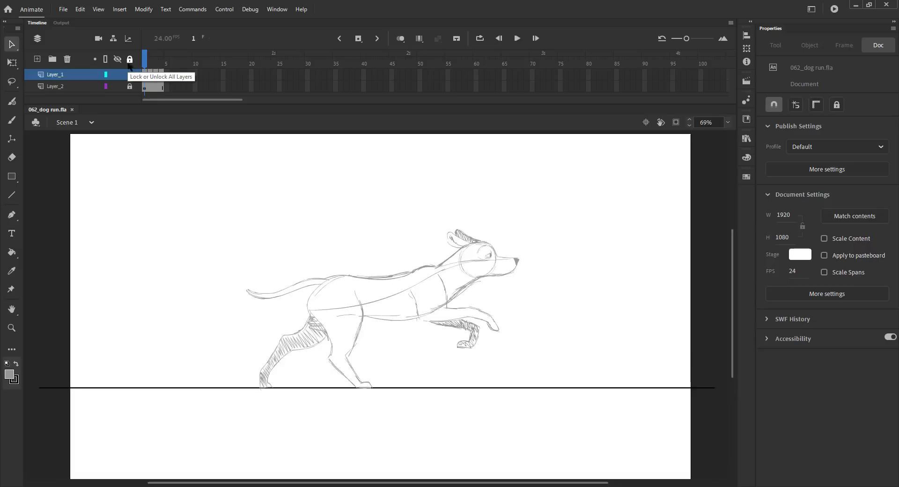
pyautogui.press('F7')
pyautogui.hotkey('ctrl', 's')
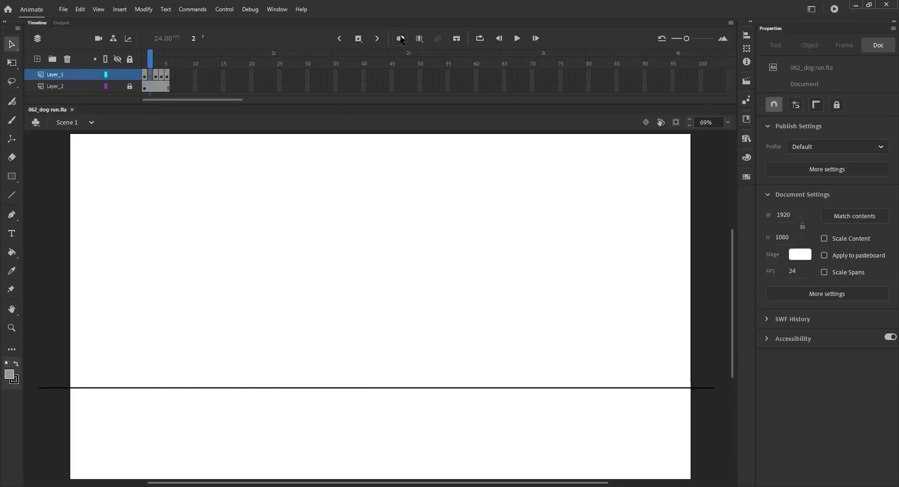
# Enable onion skinning and paste frame 1's head group in place on frame 2, saving the file.
pyautogui.hotkey('alt', 'shift', 'o')
pyautogui.press(',')
pyautogui.moveTo(541, 305); pyautogui.dragTo(510, 255)
pyautogui.press('.')
pyautogui.hotkey('ctrl', 's')
pyautogui.hotkey('ctrl', 'shift', 'v')
# Position the pasted head group on frame 2 slightly lower and forward, between the neighbouring frames' heads.
pyautogui.press('z')
pyautogui.moveTo(191, 198); pyautogui.dragTo(587, 409)
pyautogui.moveTo(484, 336); pyautogui.dragTo(473, 334)
pyautogui.hotkey('shift', 'Down')
pyautogui.hotkey('shift', 'Down')
pyautogui.hotkey('shift', 'Right')
pyautogui.hotkey('shift', 'Right')
pyautogui.hotkey('shift', 'Right')
pyautogui.hotkey('shift', 'Right')
pyautogui.hotkey('shift', 'Down')
pyautogui.hotkey('shift', 'Down')
pyautogui.press('Left')
pyautogui.press('Left')
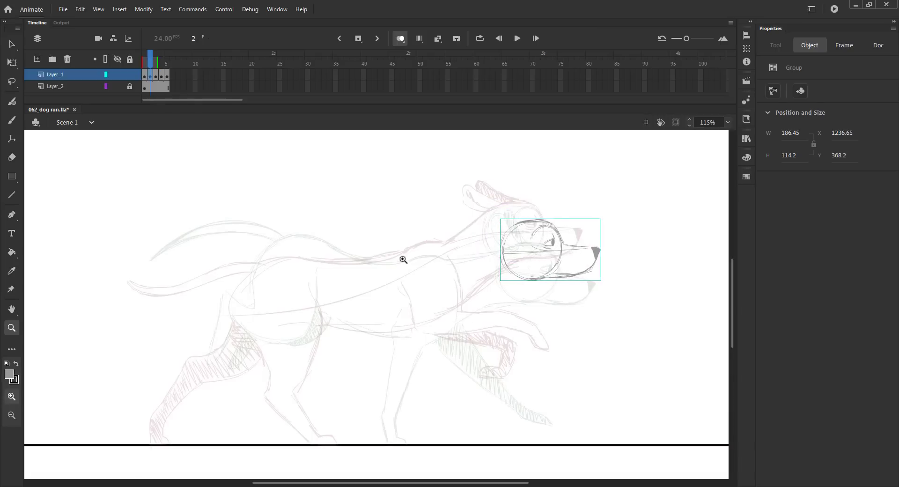
pyautogui.press('Down')
pyautogui.press('Down')
# Sketch frame 2's neck, back line and rump with the Classic Brush, comparing against the adjacent frames.
pyautogui.press('b')
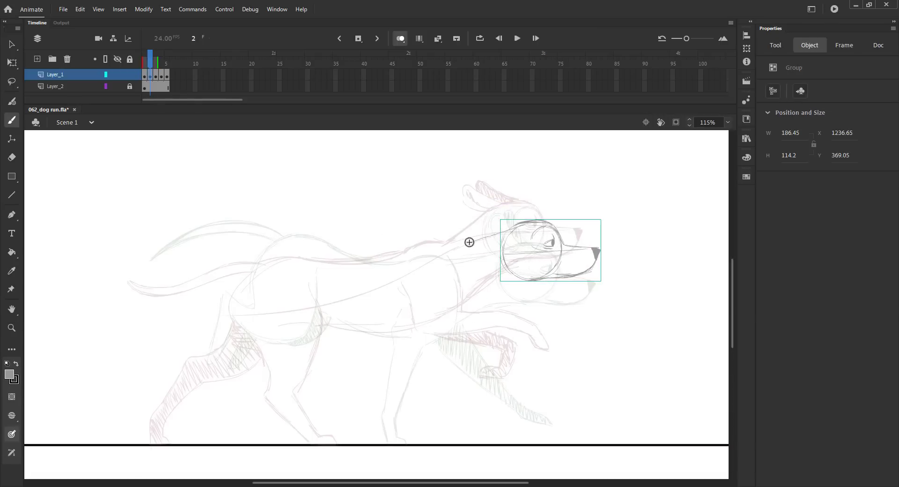
pyautogui.moveTo(457, 247); pyautogui.dragTo(430, 253)
pyautogui.moveTo(308, 249)
pyautogui.mouseDown()
pyautogui.moveTo(272, 251)
pyautogui.moveTo(389, 261)
pyautogui.moveTo(420, 248)
pyautogui.mouseUp()
pyautogui.moveTo(263, 255); pyautogui.dragTo(239, 294)
pyautogui.press(',')
pyautogui.press('.')
pyautogui.press('.')
pyautogui.press(',')
pyautogui.press(',')
pyautogui.press('.')
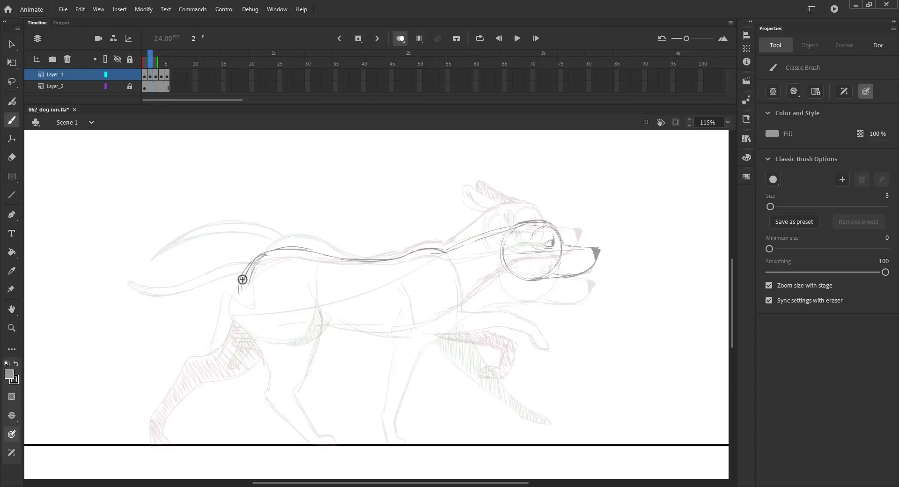
# Sketch frame 2's near hind leg kicked back with its thigh, and outline the far hind leg above it.
pyautogui.moveTo(313, 294); pyautogui.dragTo(275, 356)
pyautogui.press(',')
pyautogui.moveTo(244, 282)
pyautogui.mouseDown()
pyautogui.moveTo(232, 340)
pyautogui.moveTo(191, 359)
pyautogui.moveTo(170, 398)
pyautogui.mouseUp()
pyautogui.press('.')
pyautogui.moveTo(166, 386); pyautogui.dragTo(175, 376)
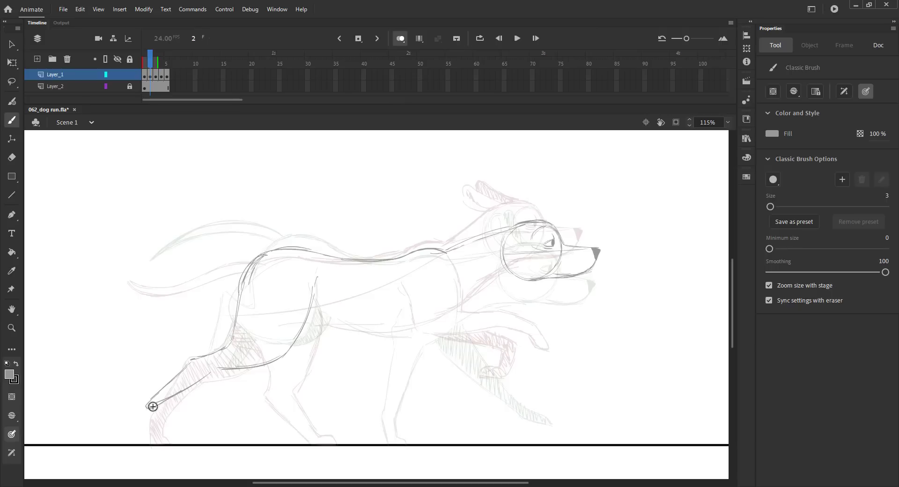
pyautogui.moveTo(230, 334)
pyautogui.mouseDown()
pyautogui.moveTo(202, 328)
pyautogui.moveTo(165, 382)
pyautogui.mouseUp()
# Sketch frame 2's belly and throat lines and the near front leg reaching forward to the ground.
pyautogui.moveTo(305, 322); pyautogui.dragTo(418, 335)
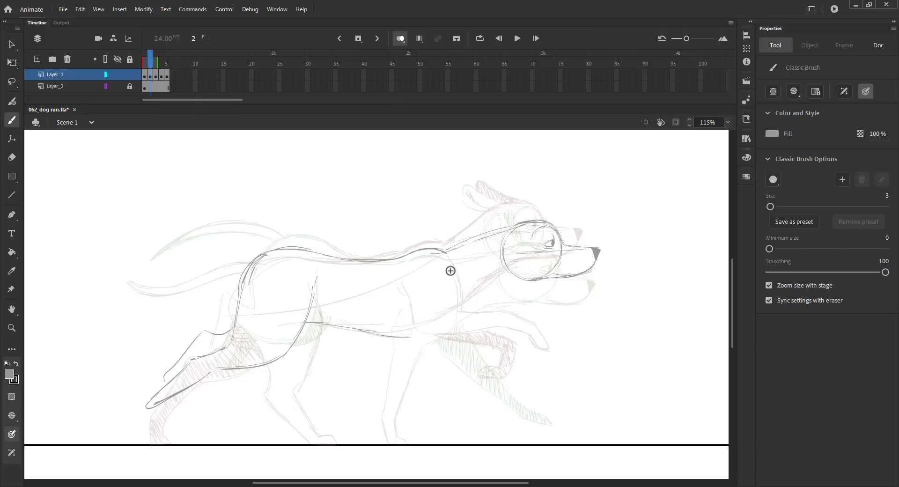
pyautogui.moveTo(459, 322); pyautogui.dragTo(479, 412)
pyautogui.moveTo(418, 353); pyautogui.dragTo(487, 447)
pyautogui.moveTo(528, 277)
pyautogui.mouseDown()
pyautogui.moveTo(462, 318)
pyautogui.moveTo(407, 334)
pyautogui.mouseUp()
# Sketch frame 2's far front leg stretched forward and hatch both the far front and far hind legs.
pyautogui.moveTo(463, 325)
pyautogui.mouseDown()
pyautogui.moveTo(535, 389)
pyautogui.moveTo(568, 402)
pyautogui.mouseUp()
pyautogui.moveTo(460, 343)
pyautogui.mouseDown()
pyautogui.moveTo(485, 367)
pyautogui.moveTo(566, 400)
pyautogui.mouseUp()
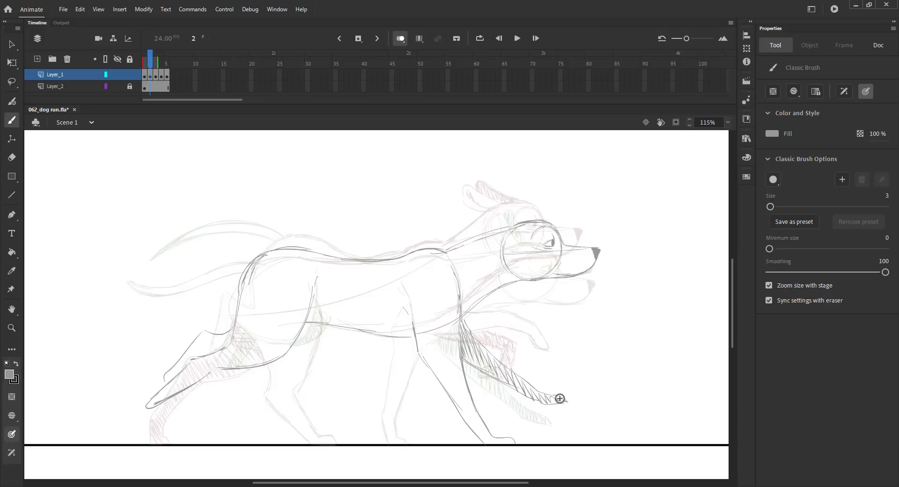
pyautogui.moveTo(324, 327); pyautogui.dragTo(286, 351)
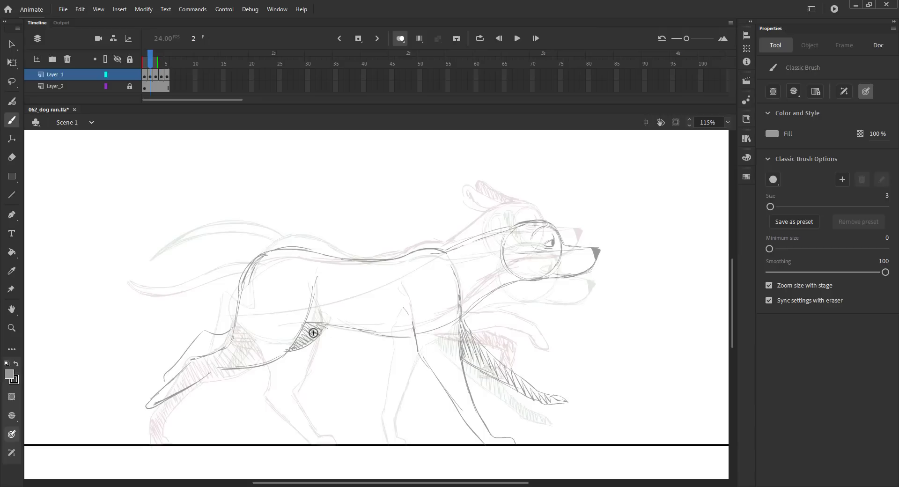
pyautogui.moveTo(202, 349); pyautogui.dragTo(236, 333)
# Sketch frame 2's tail trailing down behind the rump and the two raised ears on the head.
pyautogui.moveTo(259, 256); pyautogui.dragTo(149, 287)
pyautogui.moveTo(219, 257)
pyautogui.mouseDown()
pyautogui.moveTo(181, 269)
pyautogui.moveTo(248, 258)
pyautogui.mouseUp()
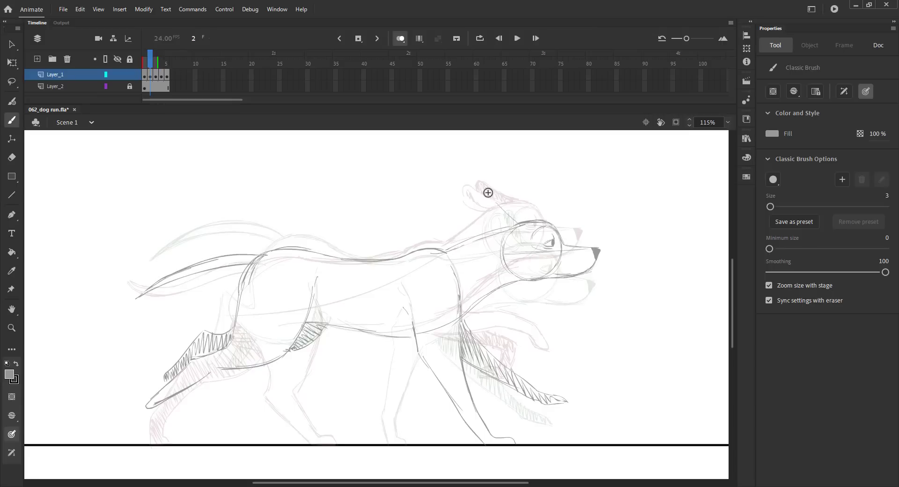
pyautogui.moveTo(509, 226)
pyautogui.mouseDown()
pyautogui.moveTo(480, 200)
pyautogui.moveTo(521, 222)
pyautogui.moveTo(490, 200)
pyautogui.mouseUp()
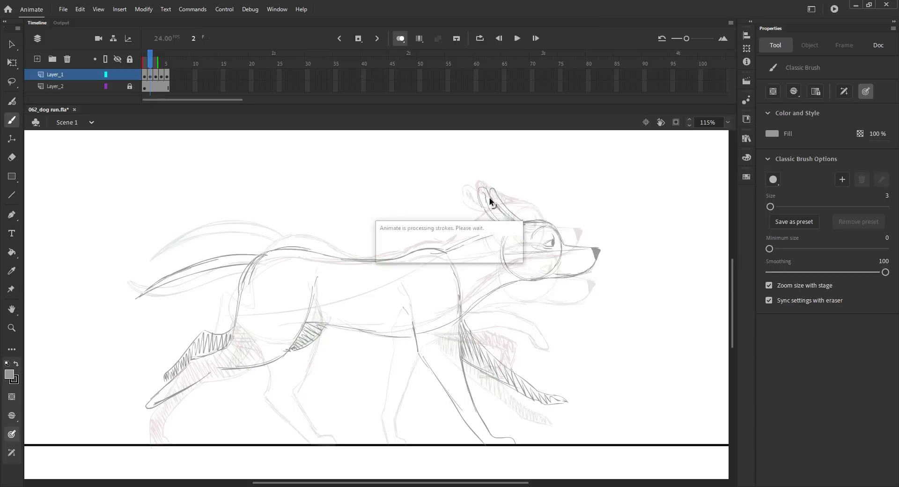
# Hatch the far ear on frame 2 with onion skinning off, and save the file.
pyautogui.hotkey('ctrl', '2')
pyautogui.click(400, 39)
pyautogui.press('v')
pyautogui.moveTo(429, 223); pyautogui.dragTo(494, 271)
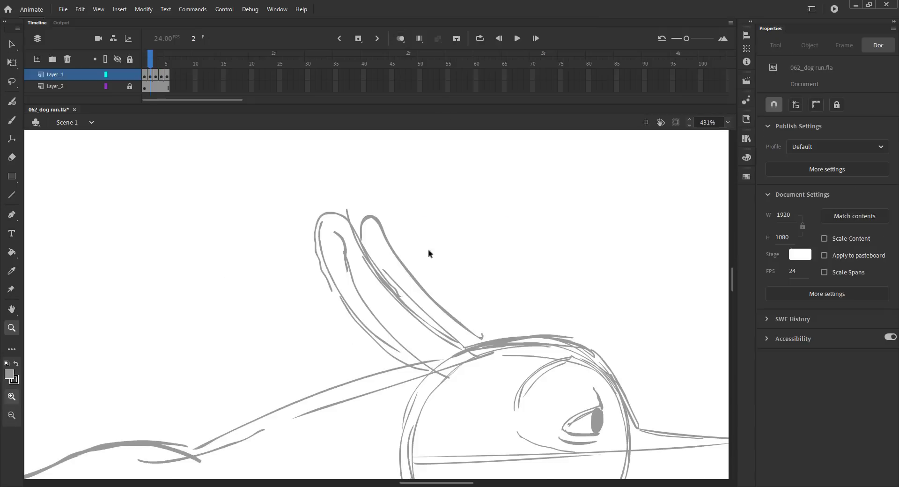
pyautogui.press('b')
pyautogui.moveTo(368, 220)
pyautogui.mouseDown()
pyautogui.moveTo(414, 302)
pyautogui.moveTo(482, 340)
pyautogui.mouseUp()
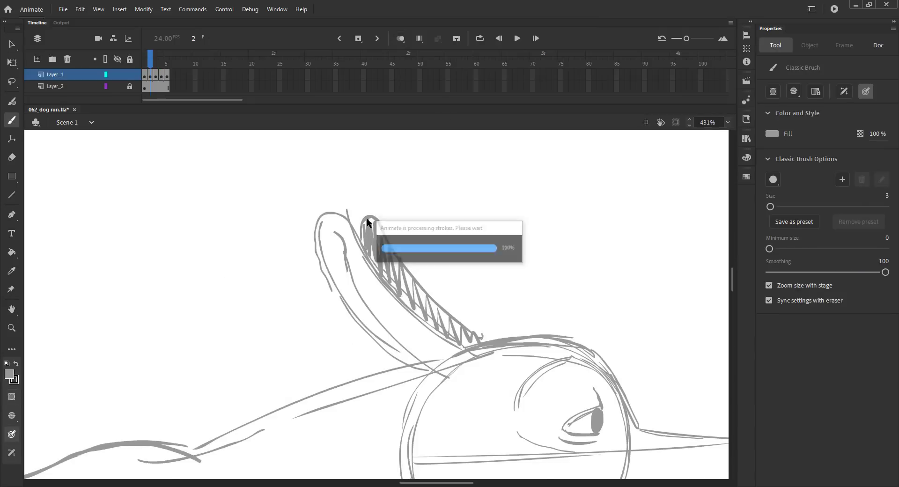
pyautogui.hotkey('ctrl', '2')
pyautogui.press('v')
pyautogui.click(156, 63)
pyautogui.moveTo(157, 64)
pyautogui.mouseDown()
pyautogui.moveTo(171, 65)
pyautogui.moveTo(156, 65)
pyautogui.mouseUp()
pyautogui.hotkey('ctrl', 's')
# Compare the poses, rotate frame 2's head group slightly so the nose points lower, and save.
pyautogui.press(',')
pyautogui.press(',')
pyautogui.press('.')
pyautogui.press('.')
pyautogui.press(',')
pyautogui.click(522, 275)
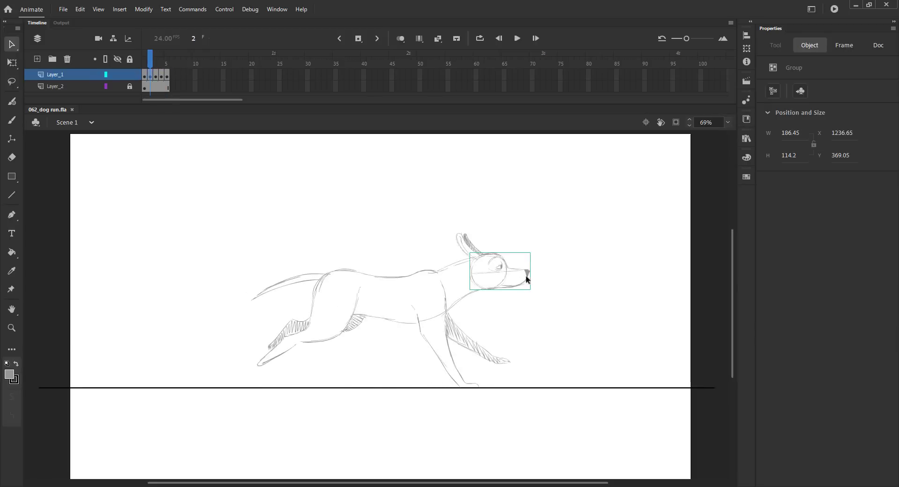
pyautogui.press('q')
pyautogui.click(556, 309)
pyautogui.moveTo(537, 295); pyautogui.dragTo(534, 295)
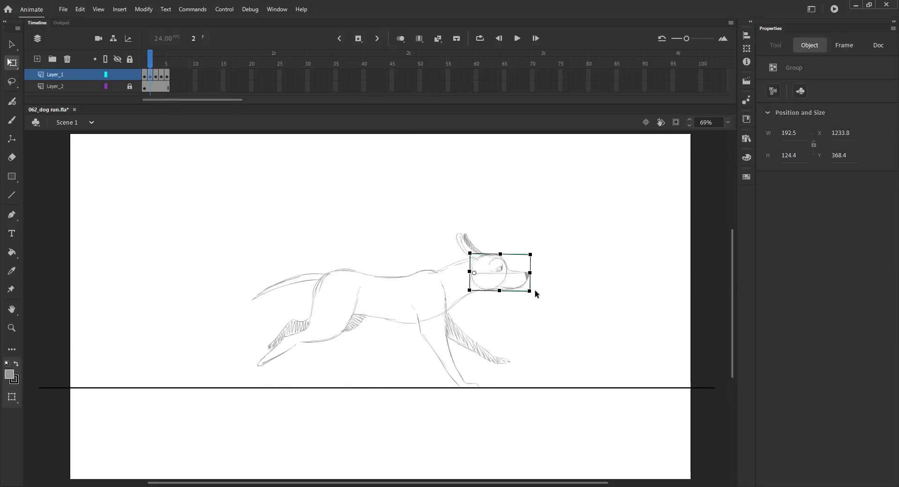
pyautogui.press('.')
pyautogui.hotkey('ctrl', 's')
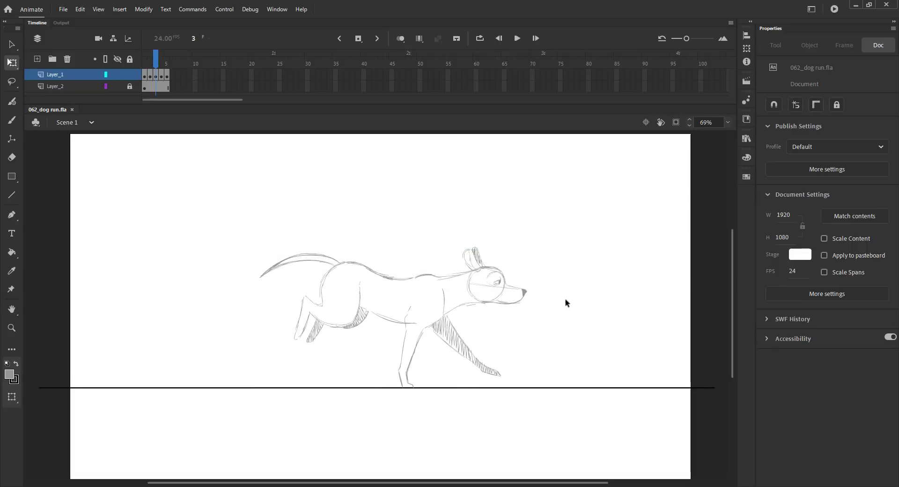
# Insert a blank keyframe after frame 3 on Layer_1, paste frame 3's head group in place, and enable onion skinning.
pyautogui.moveTo(156, 62); pyautogui.dragTo(155, 63)
pyautogui.press('F5')
pyautogui.press('F7')
pyautogui.press(',')
pyautogui.click(517, 289)
pyautogui.hotkey('ctrl', 'c')
pyautogui.press('.')
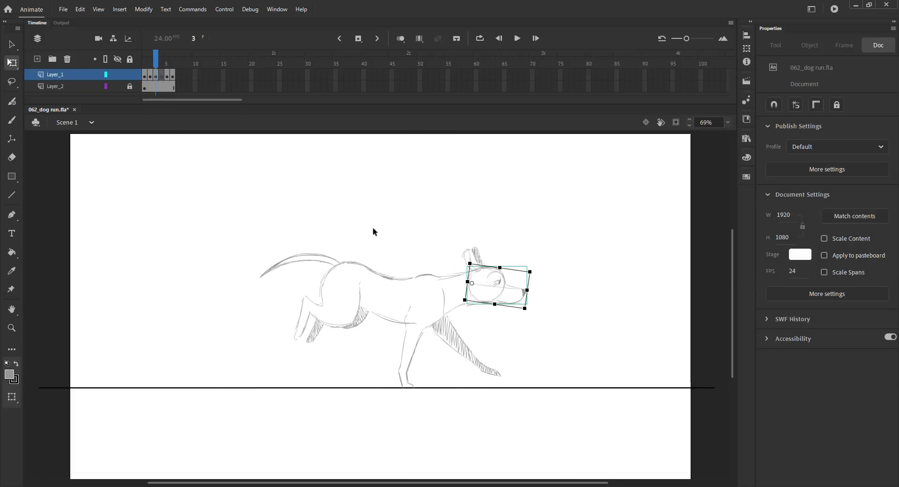
pyautogui.hotkey('ctrl', 'shift', 'v')
pyautogui.hotkey('alt', 'shift', 'o')
# Rotate and nudge the pasted head group on frame 4 to sit between the neighbouring poses, saving the file.
pyautogui.hotkey('ctrl', 'space')
pyautogui.moveTo(209, 222); pyautogui.dragTo(582, 414)
pyautogui.hotkey('ctrl', 's')
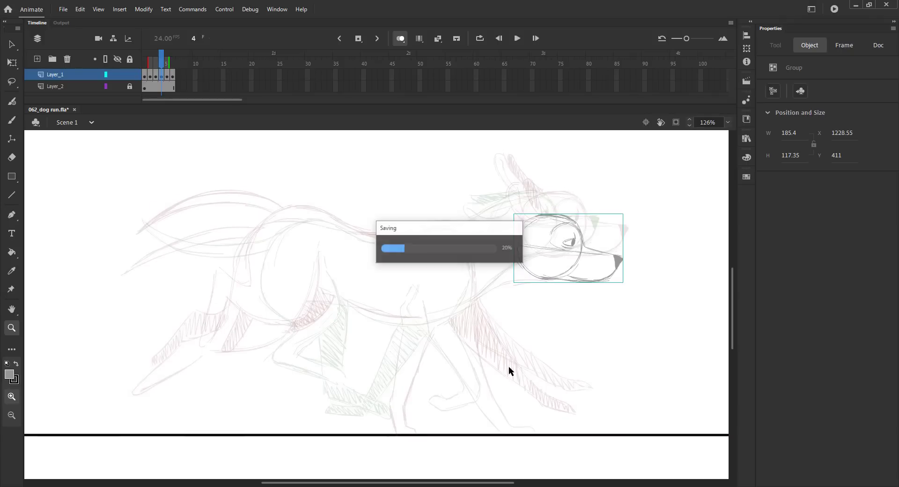
pyautogui.press('q')
pyautogui.moveTo(632, 227); pyautogui.dragTo(635, 213)
pyautogui.hotkey('shift', 'Left')
pyautogui.hotkey('shift', 'Up')
pyautogui.hotkey('shift', 'Up')
pyautogui.press('Left')
pyautogui.press('Left')
pyautogui.press('Down')
pyautogui.press('Down')
pyautogui.click(644, 223)
pyautogui.press('.')
pyautogui.press('.')
pyautogui.press(',')
pyautogui.press(',')
# Review the head's movement without onion skinning, save, and limit the re-enabled onion skin to one preceding frame.
pyautogui.hotkey('ctrl', '2')
pyautogui.click(396, 39)
pyautogui.click(151, 64)
pyautogui.moveTo(152, 65)
pyautogui.mouseDown()
pyautogui.moveTo(172, 65)
pyautogui.moveTo(161, 65)
pyautogui.mouseUp()
pyautogui.click(399, 39)
pyautogui.scroll(3, 508, 370)
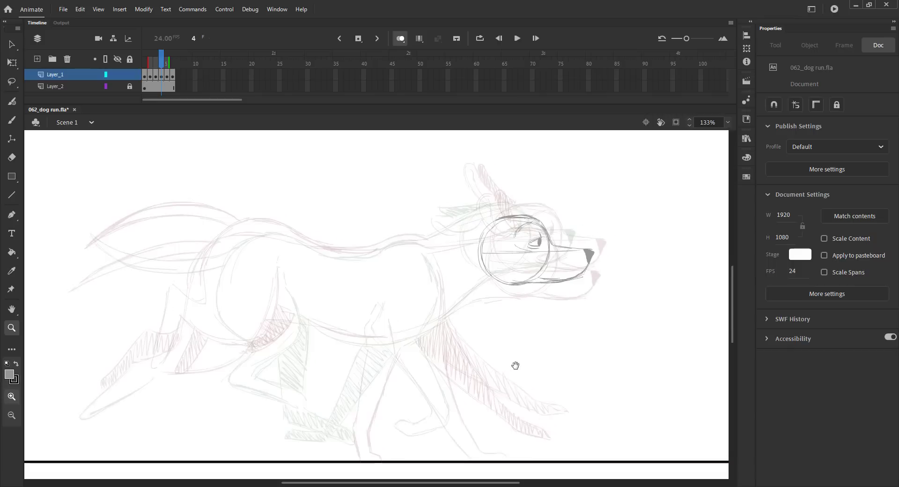
pyautogui.press('b')
pyautogui.hotkey('ctrl', 's')
pyautogui.moveTo(147, 62); pyautogui.dragTo(153, 63)
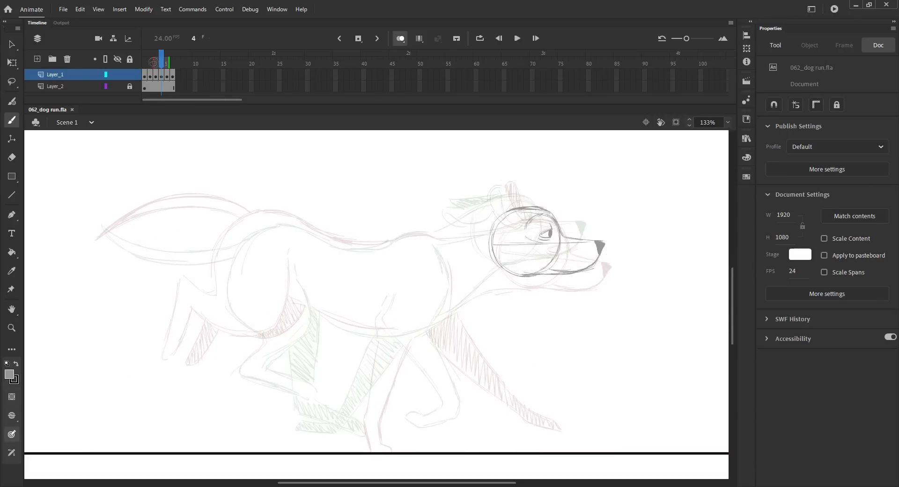
# Sketch frame 4's back line, neck and throat with the Classic Brush.
pyautogui.moveTo(240, 229)
pyautogui.mouseDown()
pyautogui.moveTo(276, 221)
pyautogui.moveTo(325, 239)
pyautogui.mouseUp()
pyautogui.moveTo(422, 233); pyautogui.dragTo(448, 237)
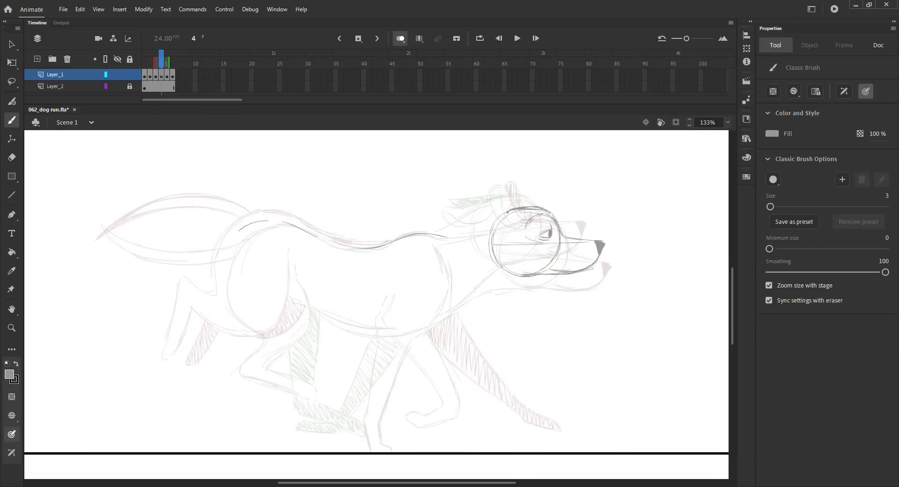
pyautogui.moveTo(521, 275); pyautogui.dragTo(428, 328)
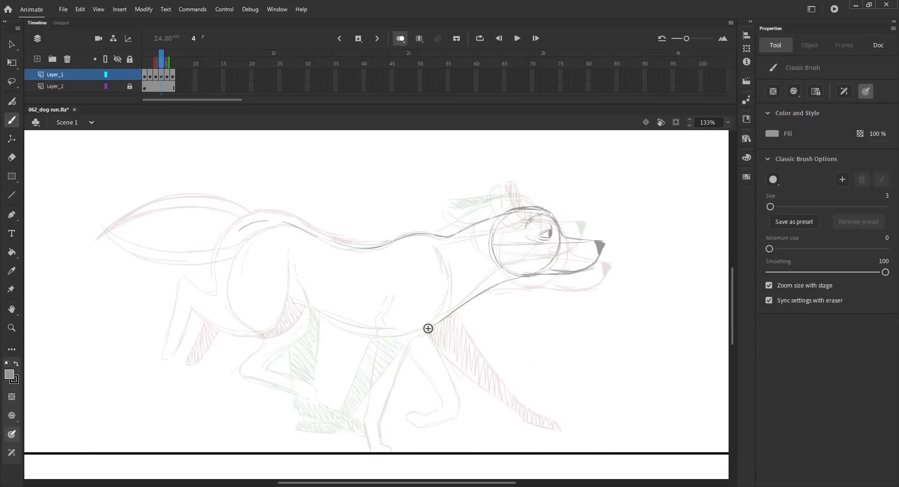
# Sketch frame 4's rump, thigh and near hind leg bent with the paw hanging down.
pyautogui.moveTo(286, 244); pyautogui.dragTo(296, 307)
pyautogui.moveTo(241, 231)
pyautogui.mouseDown()
pyautogui.moveTo(216, 272)
pyautogui.moveTo(219, 289)
pyautogui.moveTo(218, 262)
pyautogui.moveTo(251, 314)
pyautogui.mouseUp()
pyautogui.moveTo(295, 295)
pyautogui.mouseDown()
pyautogui.moveTo(298, 316)
pyautogui.moveTo(275, 333)
pyautogui.mouseUp()
pyautogui.moveTo(249, 321); pyautogui.dragTo(213, 343)
pyautogui.moveTo(290, 321)
pyautogui.mouseDown()
pyautogui.moveTo(235, 344)
pyautogui.moveTo(249, 383)
pyautogui.mouseUp()
pyautogui.moveTo(208, 345); pyautogui.dragTo(244, 396)
pyautogui.moveTo(238, 345); pyautogui.dragTo(254, 404)
pyautogui.press('.')
pyautogui.press(',')
# Lasso the hind leg on frame 4, rotate it about the hip, nudge it into place, and save.
pyautogui.press('l')
pyautogui.moveTo(173, 308)
pyautogui.mouseDown()
pyautogui.moveTo(250, 409)
pyautogui.moveTo(196, 358)
pyautogui.mouseUp()
pyautogui.press('q')
pyautogui.moveTo(252, 325); pyautogui.dragTo(264, 240)
pyautogui.moveTo(200, 240)
pyautogui.mouseDown()
pyautogui.moveTo(203, 232)
pyautogui.moveTo(183, 230)
pyautogui.mouseUp()
pyautogui.hotkey('shift', 'Right')
pyautogui.hotkey('shift', 'Up')
pyautogui.press('Right')
pyautogui.press('Right')
pyautogui.press('Right')
pyautogui.press('Right')
pyautogui.press('Right')
pyautogui.press('Down')
pyautogui.press('Down')
pyautogui.click(164, 252)
pyautogui.press('v')
pyautogui.hotkey('ctrl', 's')
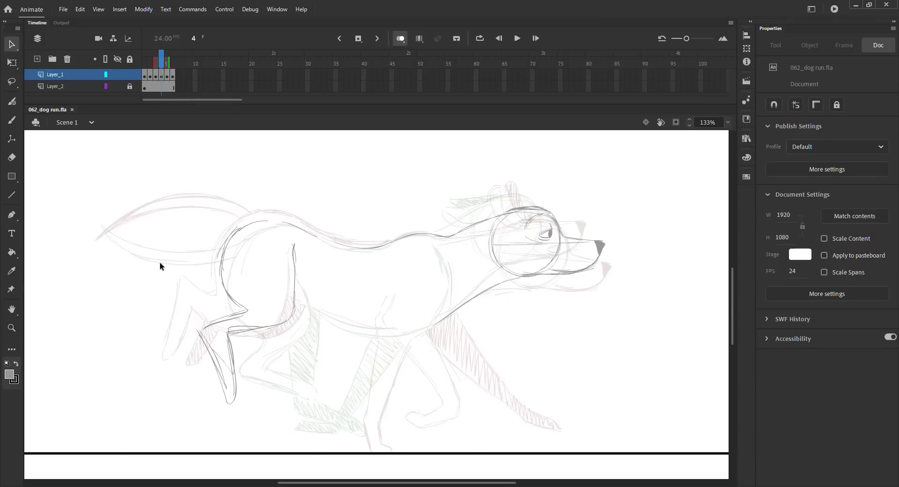
# Sketch frame 4's belly line and the near front leg angled back with its paw folded.
pyautogui.press('b')
pyautogui.moveTo(295, 297)
pyautogui.mouseDown()
pyautogui.moveTo(361, 333)
pyautogui.moveTo(407, 331)
pyautogui.mouseUp()
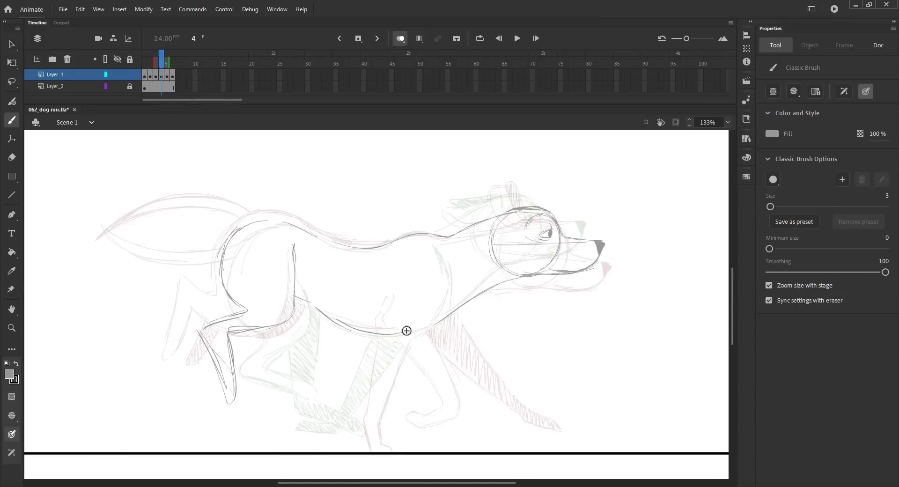
pyautogui.press(',')
pyautogui.press('.')
pyautogui.press(',')
pyautogui.press('.')
pyautogui.press('.')
pyautogui.press(',')
pyautogui.moveTo(415, 334); pyautogui.dragTo(379, 406)
pyautogui.moveTo(391, 280)
pyautogui.mouseDown()
pyautogui.moveTo(391, 297)
pyautogui.moveTo(368, 326)
pyautogui.moveTo(370, 408)
pyautogui.moveTo(359, 422)
pyautogui.mouseUp()
pyautogui.moveTo(367, 327); pyautogui.dragTo(353, 411)
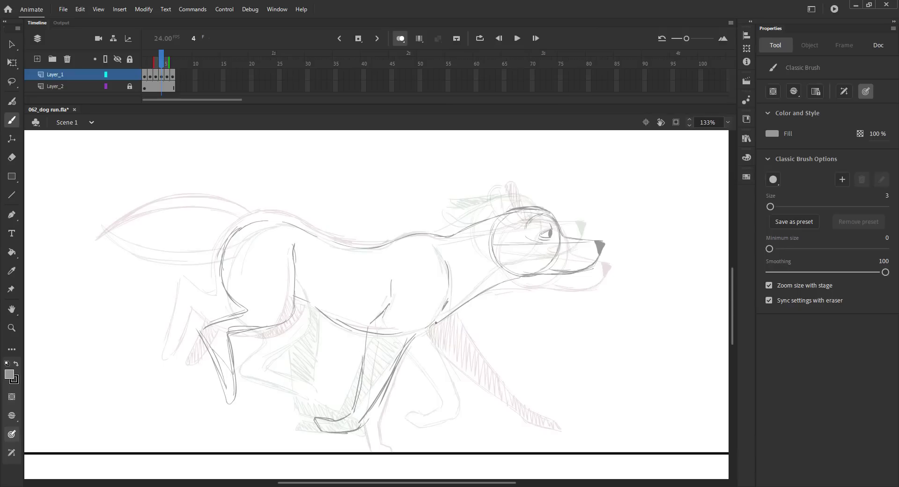
# Sketch frame 4's far front leg planted on the ground line and save the file.
pyautogui.press(',')
pyautogui.press('.')
pyautogui.moveTo(440, 324); pyautogui.dragTo(402, 440)
pyautogui.moveTo(397, 372); pyautogui.dragTo(388, 450)
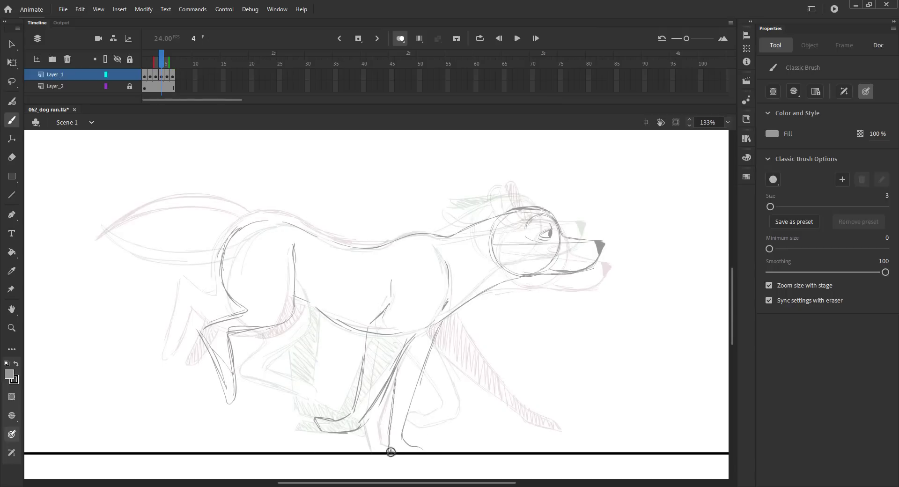
pyautogui.hotkey('ctrl', 's')
# Sketch frame 4's tail curving up from the rump, redrawing its tip, and the swept-back ears on the head.
pyautogui.moveTo(229, 235)
pyautogui.mouseDown()
pyautogui.moveTo(136, 209)
pyautogui.moveTo(110, 210)
pyautogui.moveTo(131, 206)
pyautogui.mouseUp()
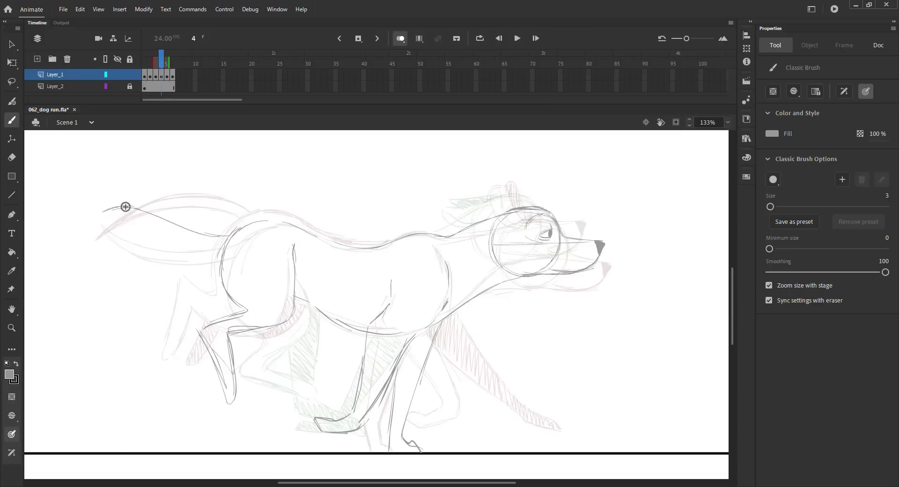
pyautogui.hotkey('ctrl', 'z')
pyautogui.hotkey('ctrl', 'z')
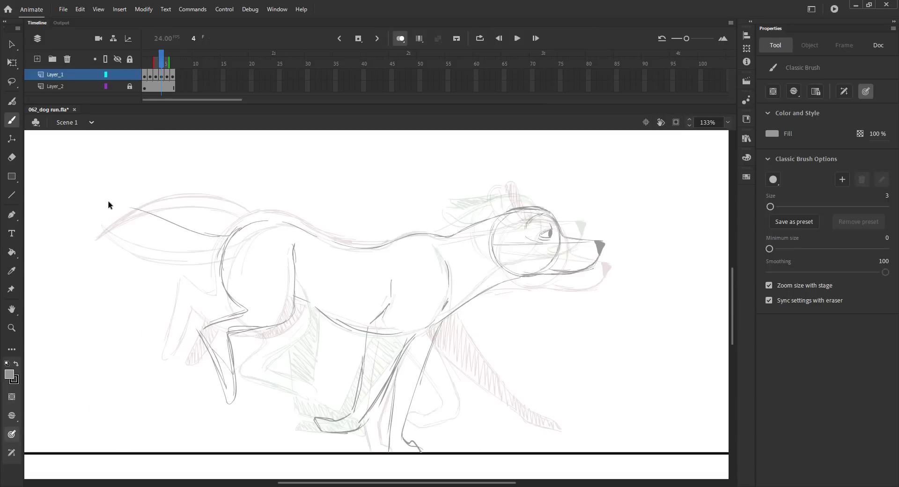
pyautogui.moveTo(107, 196); pyautogui.dragTo(225, 246)
pyautogui.hotkey('ctrl', 's')
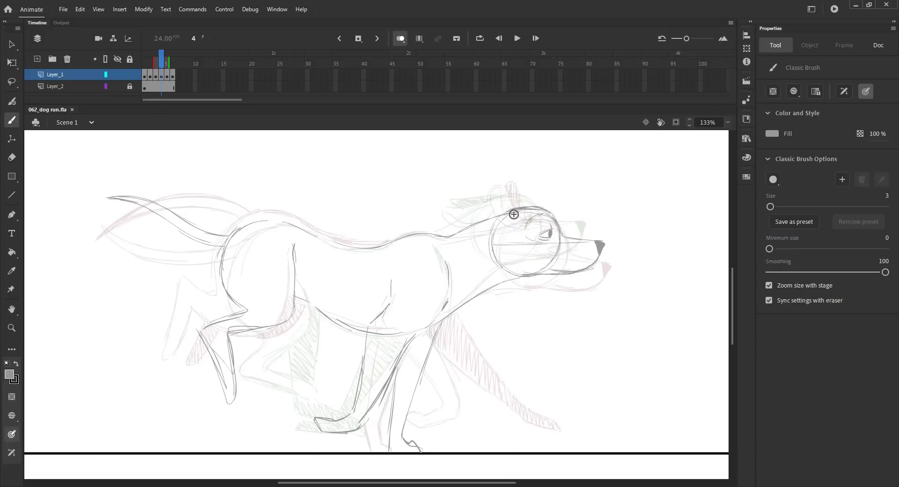
pyautogui.moveTo(472, 188)
pyautogui.mouseDown()
pyautogui.moveTo(468, 208)
pyautogui.moveTo(506, 218)
pyautogui.mouseUp()
pyautogui.moveTo(490, 188); pyautogui.dragTo(509, 210)
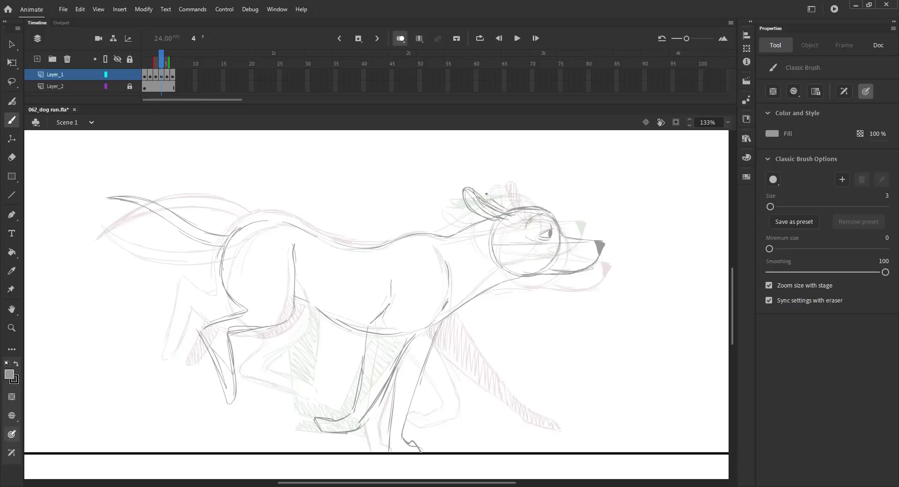
# Hatch frame 4's far front leg, then sketch and hatch the far hind leg beside the near one.
pyautogui.moveTo(428, 346)
pyautogui.mouseDown()
pyautogui.moveTo(409, 381)
pyautogui.moveTo(391, 451)
pyautogui.mouseUp()
pyautogui.moveTo(310, 306)
pyautogui.mouseDown()
pyautogui.moveTo(258, 336)
pyautogui.moveTo(268, 391)
pyautogui.mouseUp()
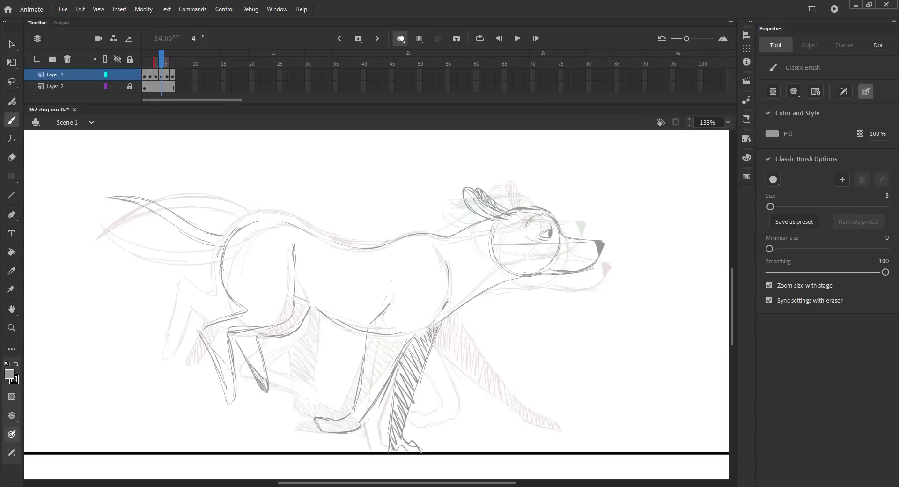
pyautogui.moveTo(235, 335); pyautogui.dragTo(258, 331)
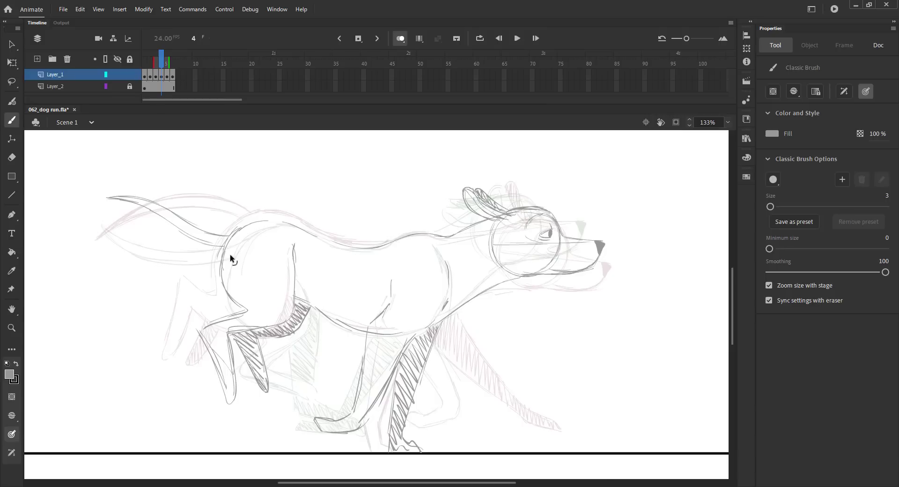
# Save the file, turn off onion skinning and insert a blank keyframe at frame 6 after the frame 5 pose.
pyautogui.hotkey('ctrl', '2')
pyautogui.hotkey('ctrl', 's')
pyautogui.press('v')
pyautogui.click(401, 39)
pyautogui.moveTo(162, 61)
pyautogui.mouseDown()
pyautogui.moveTo(145, 63)
pyautogui.moveTo(166, 70)
pyautogui.mouseUp()
pyautogui.press('F5')
pyautogui.press('F7')
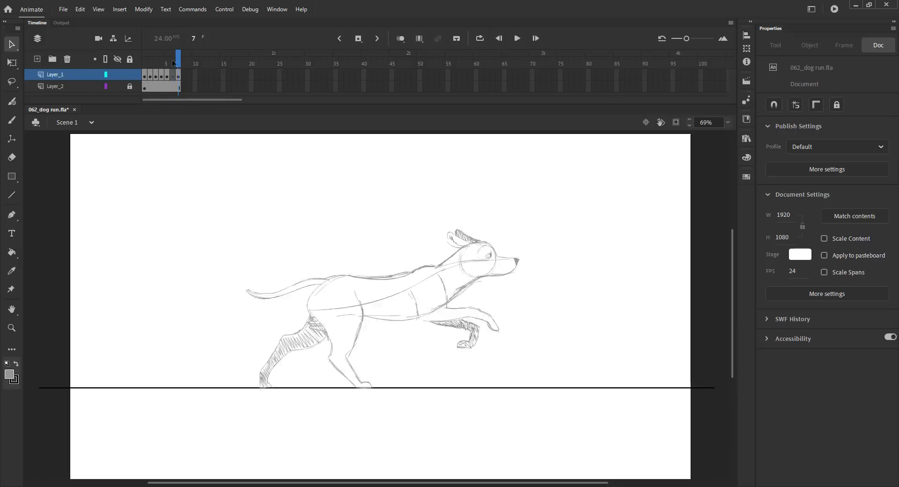
# Copy the dog's head from frame 5, paste it in place on frame 6 and turn on onion skinning.
pyautogui.click(501, 272)
pyautogui.hotkey('ctrl', 'c')
pyautogui.press('.')
pyautogui.hotkey('ctrl', 'shift', 'v')
pyautogui.click(400, 39)
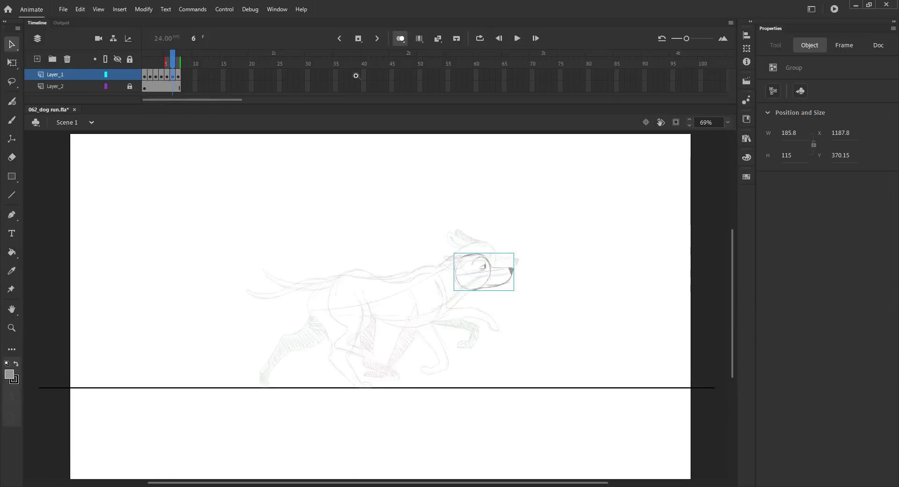
# Raise the pasted head on frame 6 to Y 356.5, rotate it slightly between the neighbouring poses and save the file.
pyautogui.press('z')
pyautogui.moveTo(253, 199); pyautogui.dragTo(569, 446)
pyautogui.moveTo(548, 398); pyautogui.dragTo(569, 396)
pyautogui.press('Up')
pyautogui.press('Up')
pyautogui.press('Up')
pyautogui.press('Up')
pyautogui.press('Up')
pyautogui.press('Up')
pyautogui.press('Up')
pyautogui.press('Up')
pyautogui.press('Up')
pyautogui.press('Up')
pyautogui.press('Up')
pyautogui.press('Up')
pyautogui.press('Up')
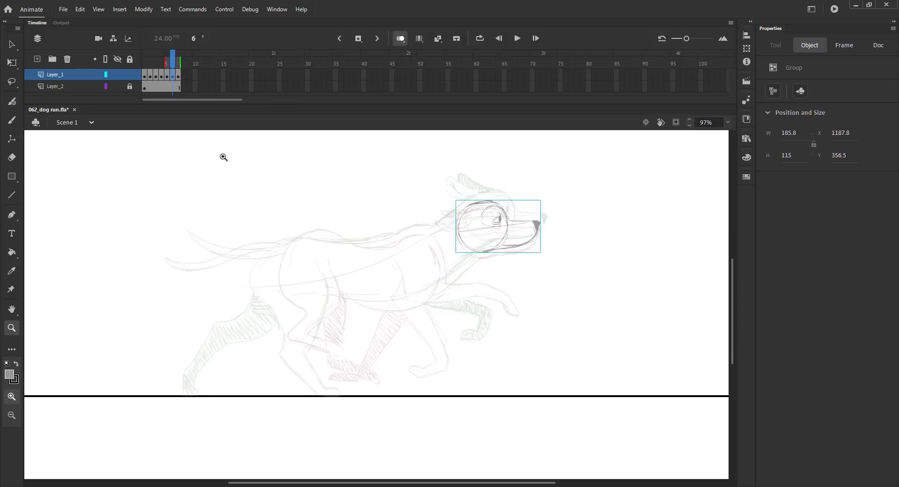
pyautogui.press('q')
pyautogui.moveTo(544, 203); pyautogui.dragTo(541, 198)
pyautogui.press('.')
pyautogui.press('.')
pyautogui.press('.')
pyautogui.press('.')
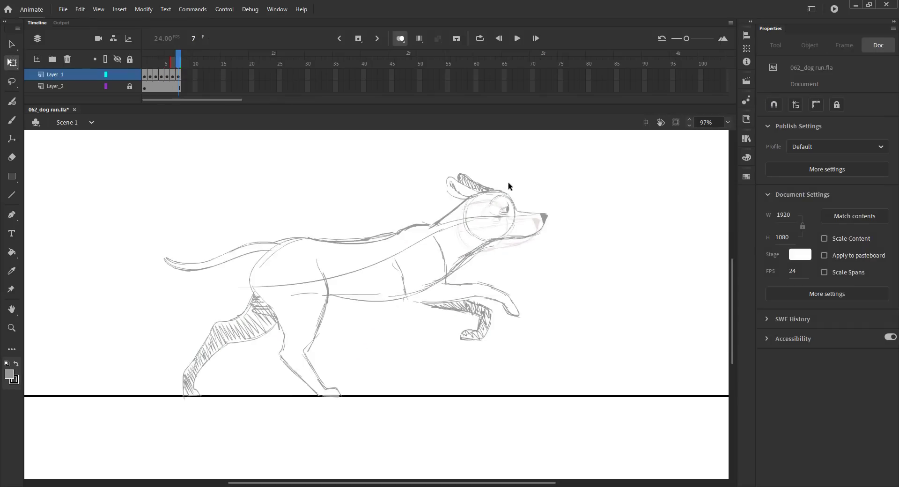
pyautogui.click(571, 213)
pyautogui.press('.')
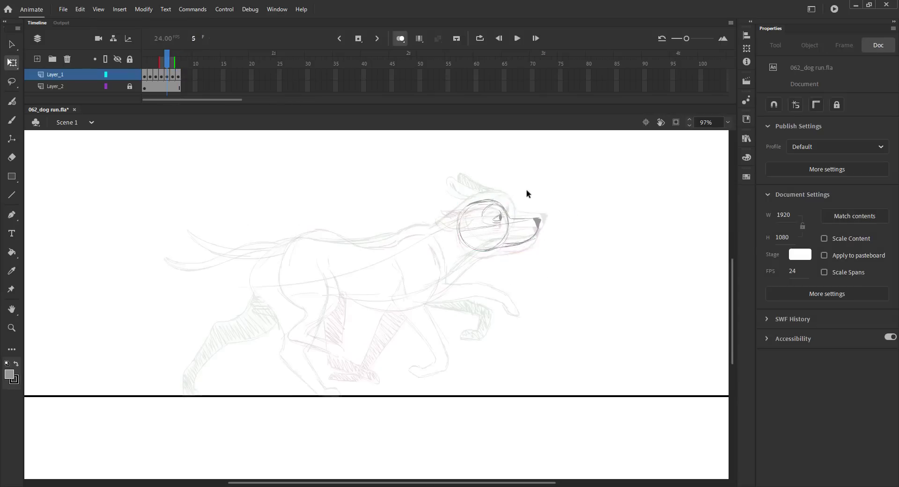
pyautogui.press('.')
pyautogui.hotkey('ctrl', 's')
# Sketch frame 6's back line, chest and shoulder, and the near front leg reaching forward with its paw folded.
pyautogui.press('b')
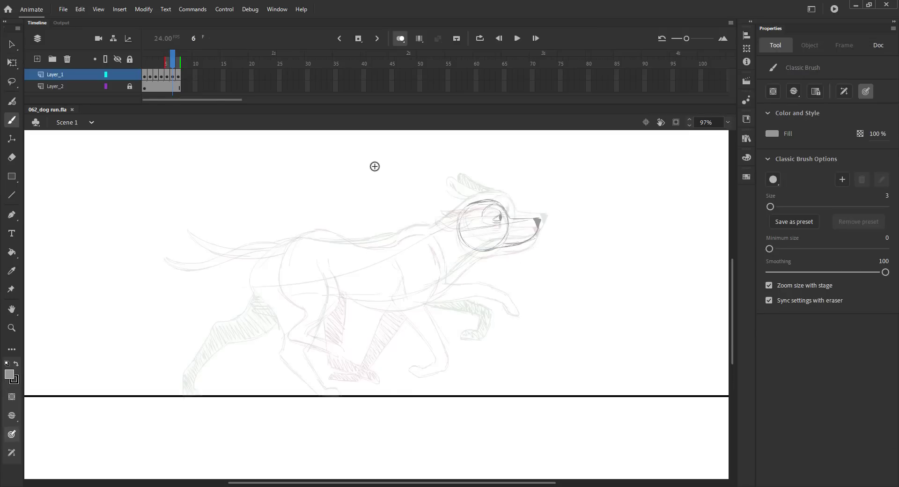
pyautogui.moveTo(459, 209); pyautogui.dragTo(427, 232)
pyautogui.moveTo(300, 234)
pyautogui.mouseDown()
pyautogui.moveTo(265, 263)
pyautogui.moveTo(312, 234)
pyautogui.moveTo(398, 244)
pyautogui.mouseUp()
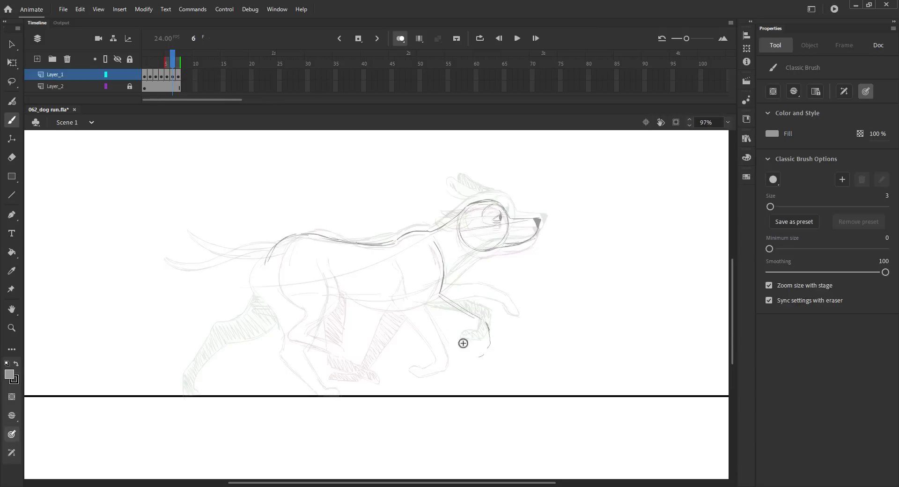
pyautogui.moveTo(405, 301); pyautogui.dragTo(449, 320)
pyautogui.hotkey('ctrl', 'z')
pyautogui.hotkey('ctrl', 's')
pyautogui.moveTo(402, 275); pyautogui.dragTo(402, 302)
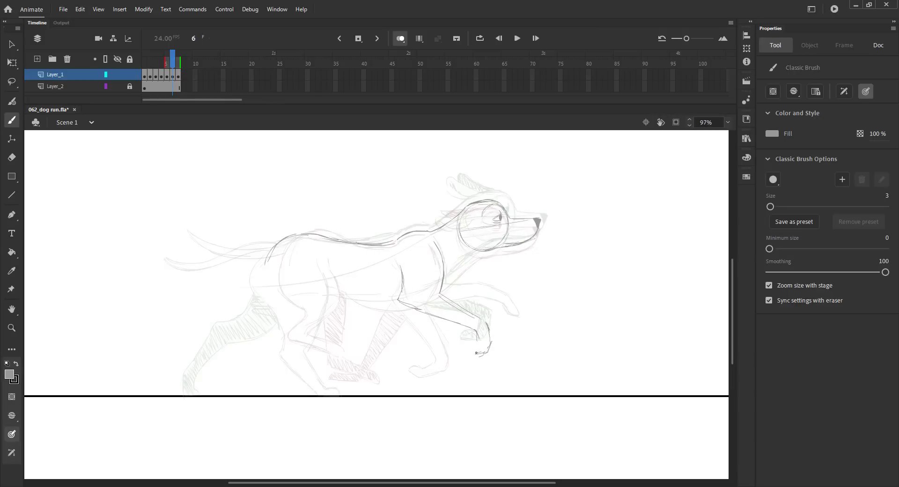
pyautogui.hotkey('ctrl', 'z')
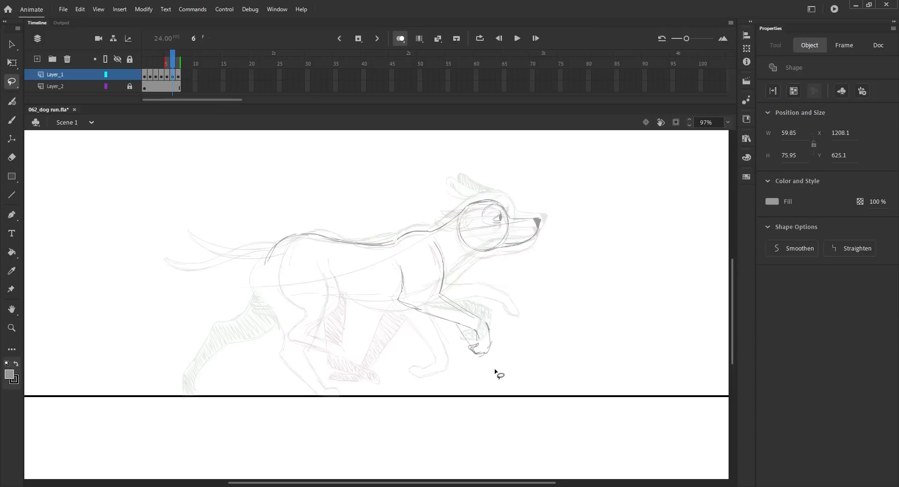
# Raise and reshape frame 6's near front paw against the neighbouring poses, and sketch the belly line and the underside of the neck.
pyautogui.press(',')
pyautogui.press('.')
pyautogui.press('.')
pyautogui.press(',')
pyautogui.moveTo(326, 292); pyautogui.dragTo(408, 304)
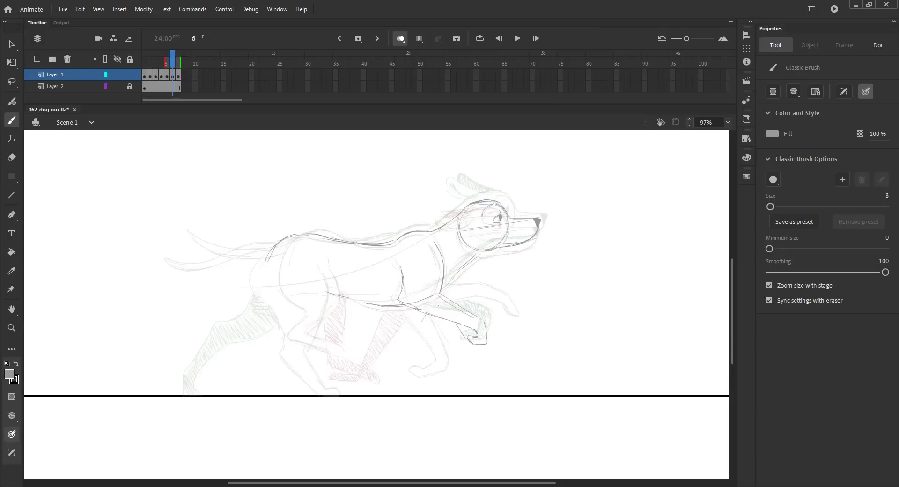
# Sketch frame 6's far front leg hanging down with its paw curled back, and hatch it.
pyautogui.moveTo(400, 366); pyautogui.dragTo(429, 363)
pyautogui.moveTo(434, 347); pyautogui.dragTo(432, 364)
pyautogui.press(',')
pyautogui.press('.')
pyautogui.press('.')
pyautogui.press(',')
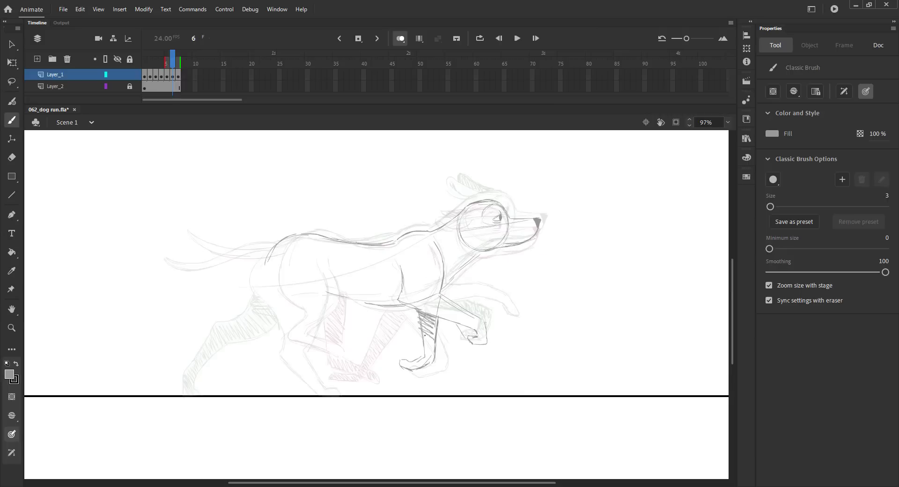
# Sketch frame 6's rump and near hind leg swinging forward, and add the hatched far hind leg reaching the ground line.
pyautogui.moveTo(322, 255)
pyautogui.mouseDown()
pyautogui.moveTo(331, 328)
pyautogui.moveTo(361, 352)
pyautogui.mouseUp()
pyautogui.press(',')
pyautogui.press('.')
pyautogui.moveTo(266, 255)
pyautogui.mouseDown()
pyautogui.moveTo(315, 344)
pyautogui.moveTo(375, 368)
pyautogui.mouseUp()
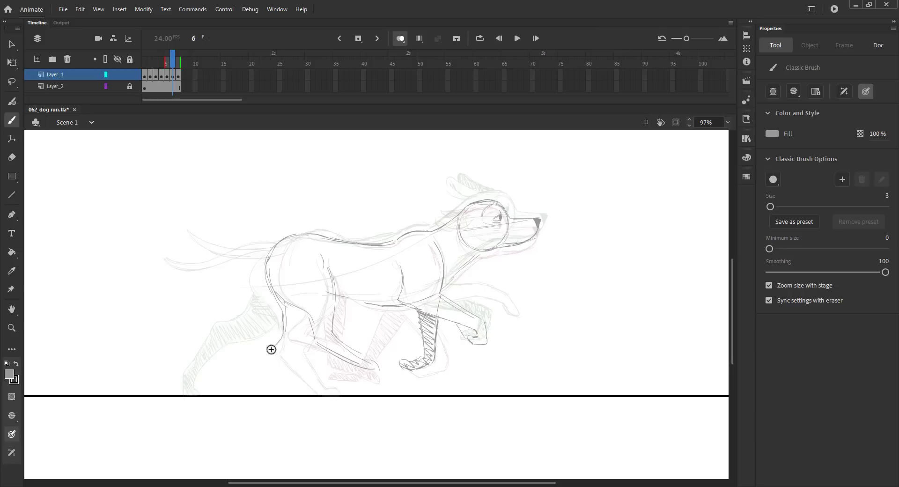
pyautogui.moveTo(306, 324)
pyautogui.mouseDown()
pyautogui.moveTo(282, 354)
pyautogui.moveTo(307, 304)
pyautogui.mouseUp()
# Try to sketch frame 6's tail extending back from the rump and compare it with the neighbouring frames.
pyautogui.moveTo(283, 239); pyautogui.dragTo(229, 252)
pyautogui.press('.')
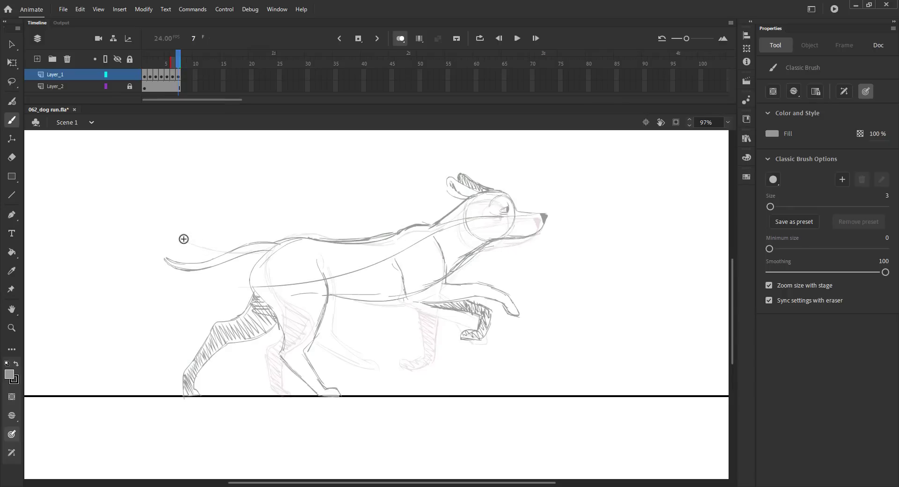
pyautogui.press(',')
pyautogui.press(',')
pyautogui.press('.')
pyautogui.press('.')
pyautogui.press(',')
pyautogui.hotkey('ctrl', 'z')
pyautogui.hotkey('ctrl', 'z')
# Sketch frame 6's tail trailing back from the rump and the ears on the head, and save the file.
pyautogui.click(400, 39)
pyautogui.hotkey('ctrl', '2')
pyautogui.moveTo(172, 65); pyautogui.dragTo(172, 65)
pyautogui.click(400, 39)
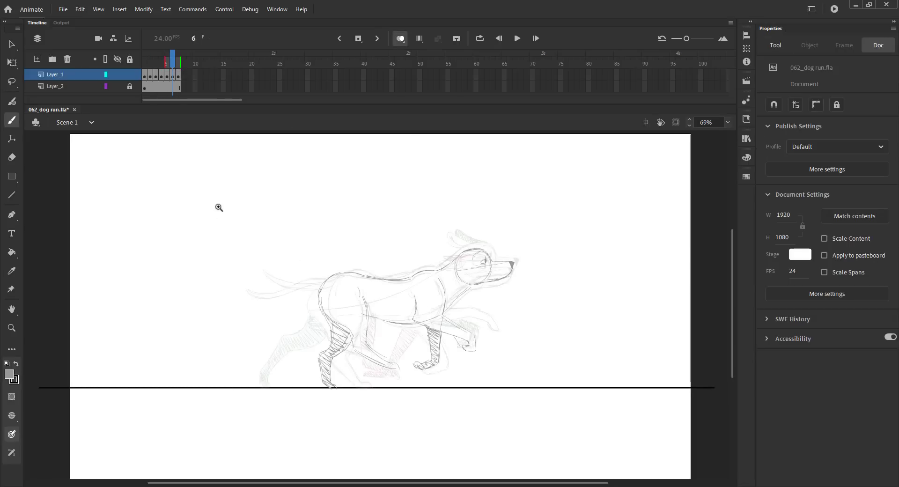
pyautogui.press('z')
pyautogui.moveTo(197, 191); pyautogui.dragTo(581, 417)
pyautogui.press('b')
pyautogui.moveTo(290, 269)
pyautogui.mouseDown()
pyautogui.moveTo(231, 278)
pyautogui.moveTo(182, 260)
pyautogui.mouseUp()
pyautogui.hotkey('ctrl', 's')
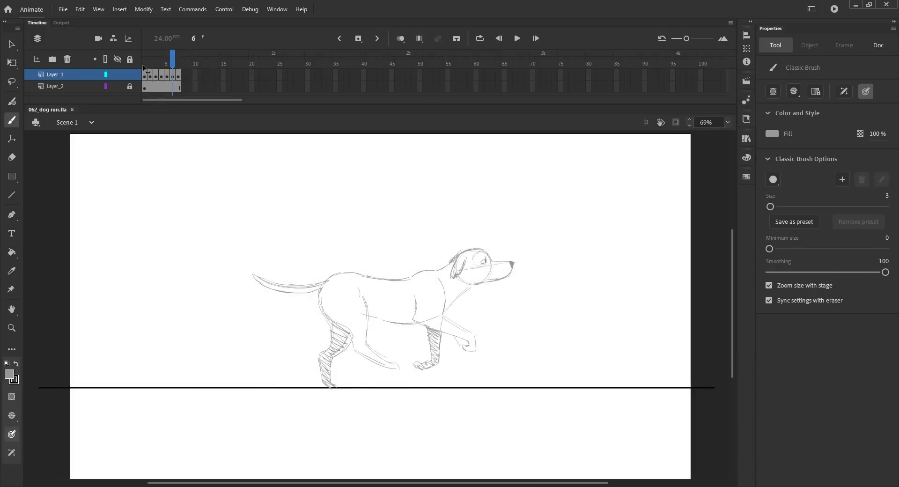
# Remove the repeated first pose at frame 7 so the cycle ends at frame 6, and save the file.
pyautogui.press('.')
pyautogui.press('Return')
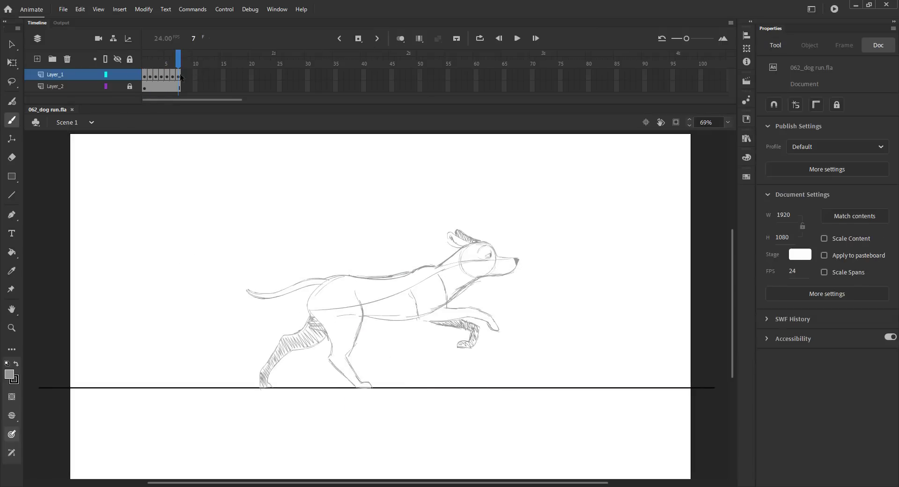
pyautogui.hotkey('shift', 'F5')
pyautogui.press('shift+')
pyautogui.hotkey('ctrl', 's')
# Preview the dog run as a looping playback over frames 1 to 6.
pyautogui.click(480, 38)
pyautogui.moveTo(173, 53); pyautogui.dragTo(269, 51)
pyautogui.press('Return')
pyautogui.press('Return')
pyautogui.click(480, 38)
pyautogui.moveTo(156, 63); pyautogui.dragTo(142, 64)
pyautogui.click(480, 38)
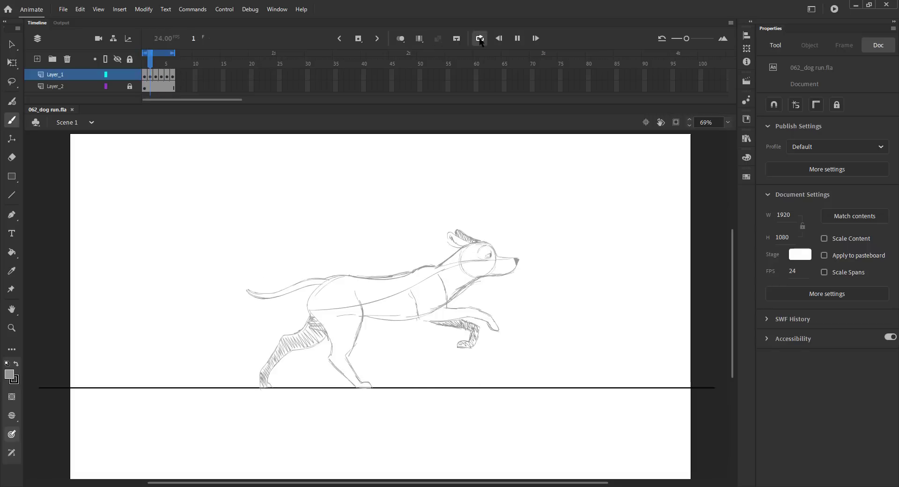
pyautogui.press('Return')
pyautogui.press('Return')
pyautogui.click(480, 39)
# Extend each of the six dog poses to two frames and preview the looping run cycle.
pyautogui.click(145, 59)
pyautogui.press('F5')
pyautogui.click(155, 60)
pyautogui.press('F5')
pyautogui.click(167, 62)
pyautogui.press('F5')
pyautogui.click(179, 62)
pyautogui.press('F5')
pyautogui.click(190, 63)
pyautogui.press('F5')
pyautogui.click(201, 62)
pyautogui.press('F5')
pyautogui.click(480, 38)
pyautogui.press('Return')
pyautogui.press('Return')
pyautogui.click(480, 39)
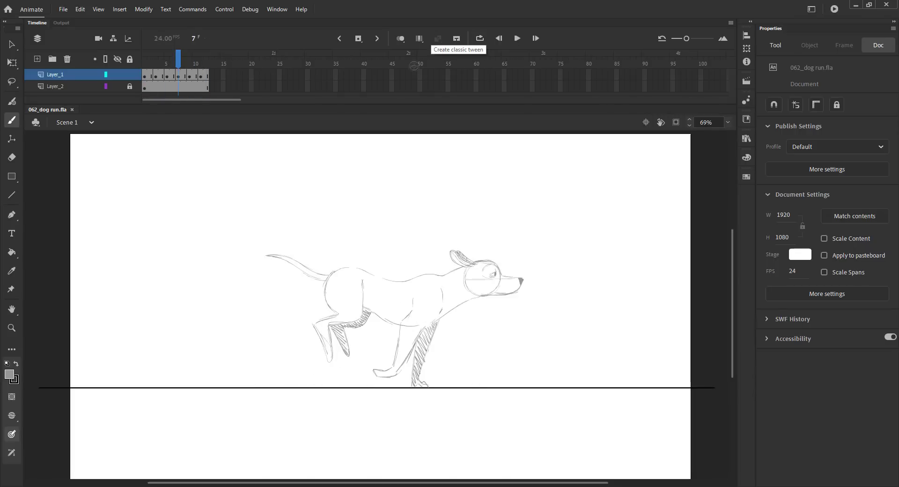